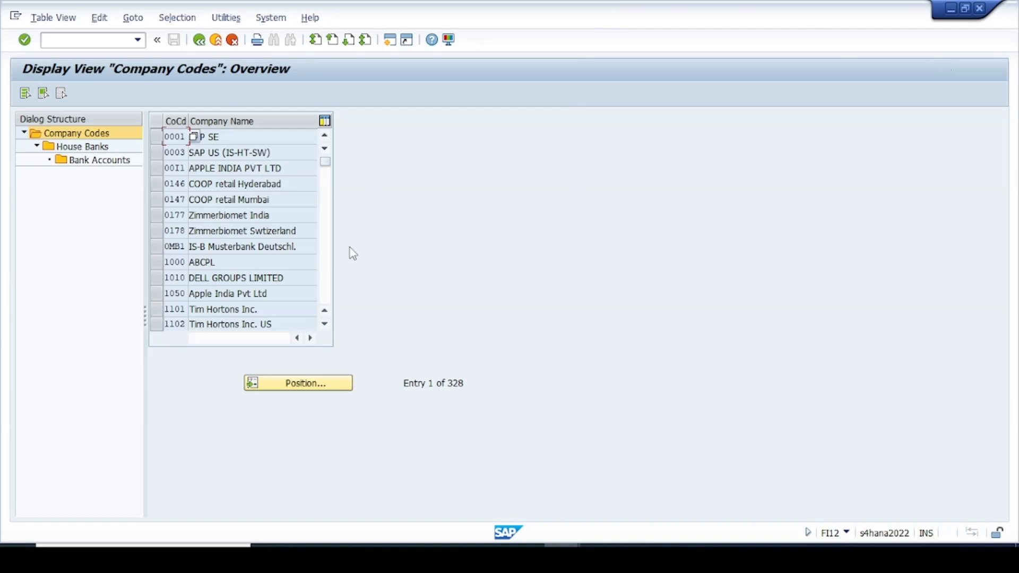
Jump to company code V001 VOLVO India and list its house banks CITY1, HDFC and HSBC.
click(314, 384)
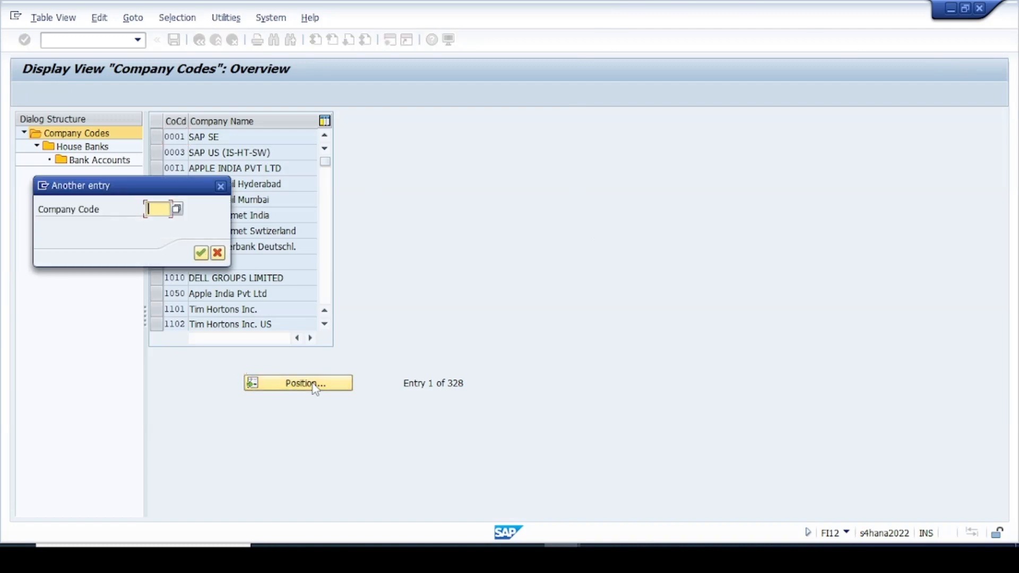
text(v)
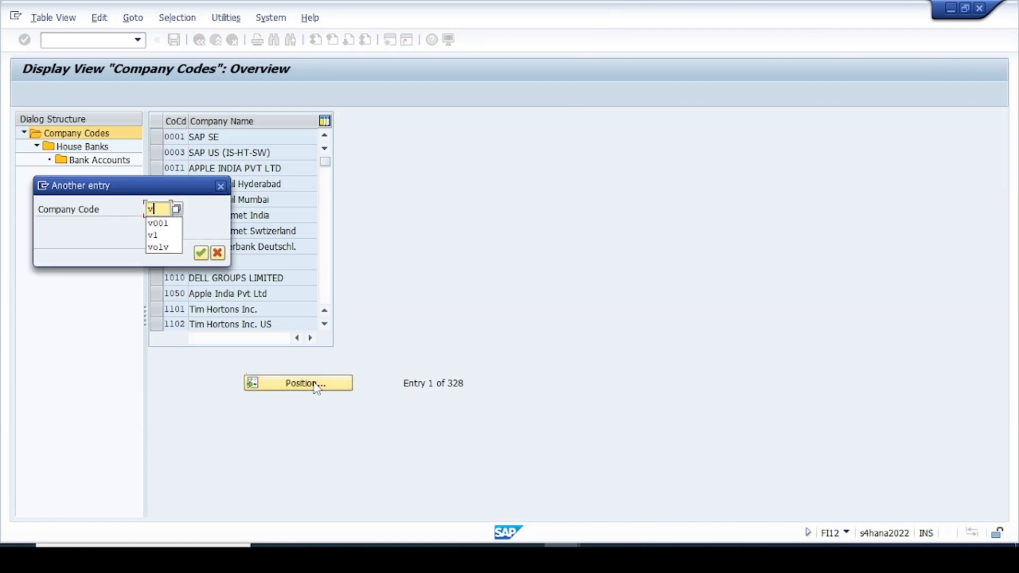
text(001)
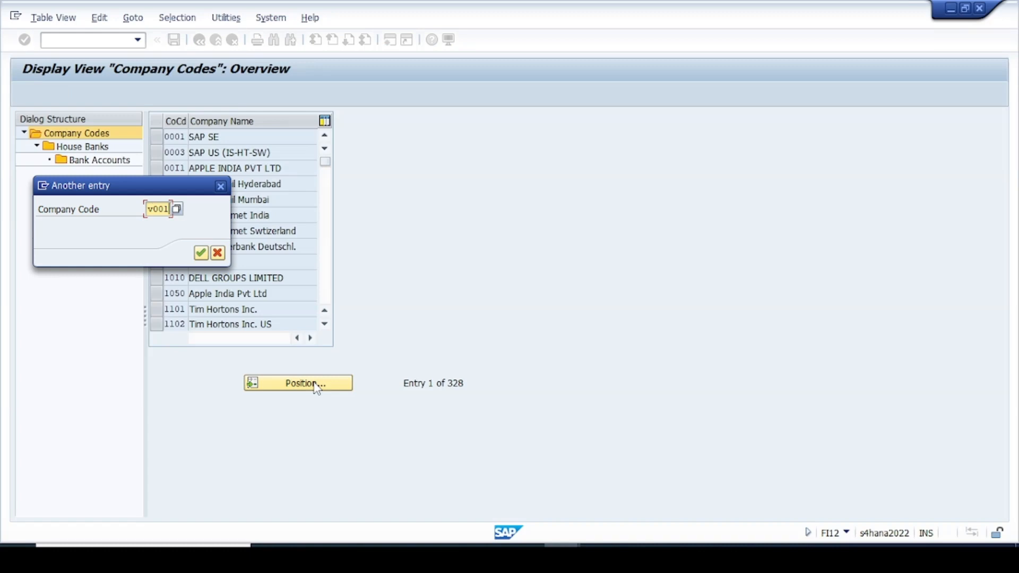
key(Return)
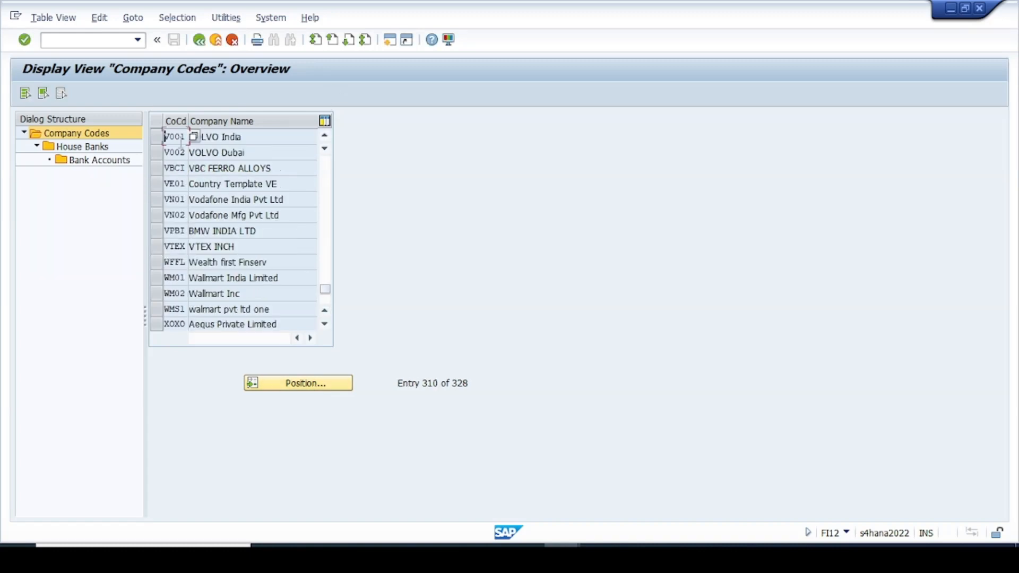
click(156, 137)
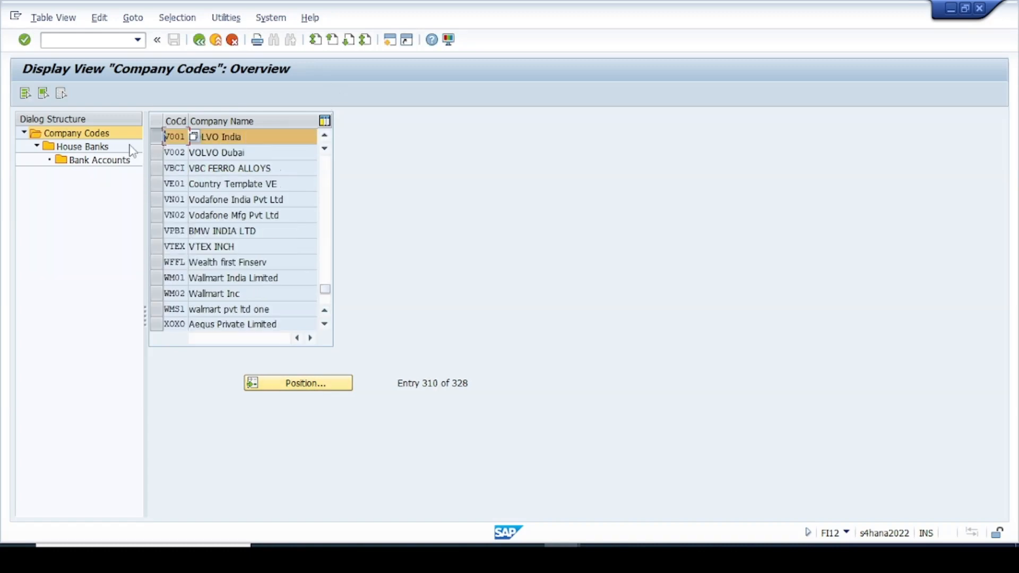
double_click(87, 150)
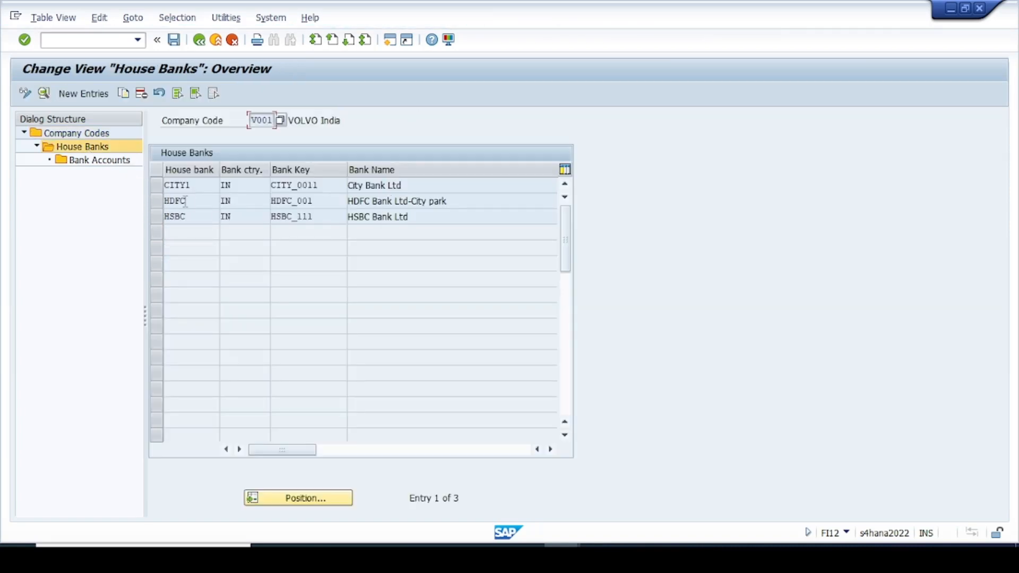
click(197, 219)
Start a new house bank entry for V001 with house bank ID AXIS.
click(83, 94)
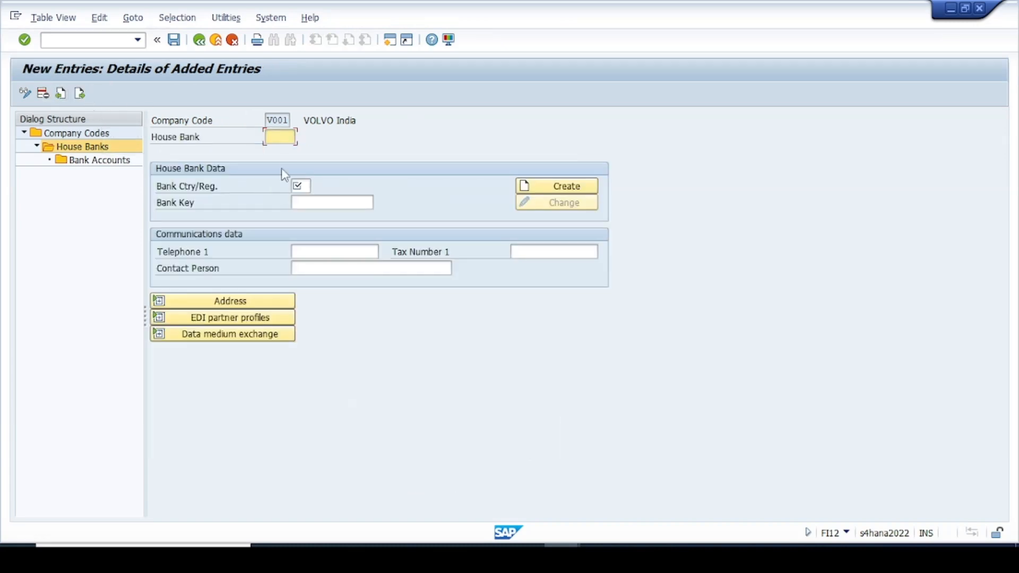
click(280, 137)
click(278, 151)
click(303, 186)
click(288, 137)
Enter bank country IN and bank key AXIS_00111 for house bank AXIS.
click(336, 204)
click(337, 216)
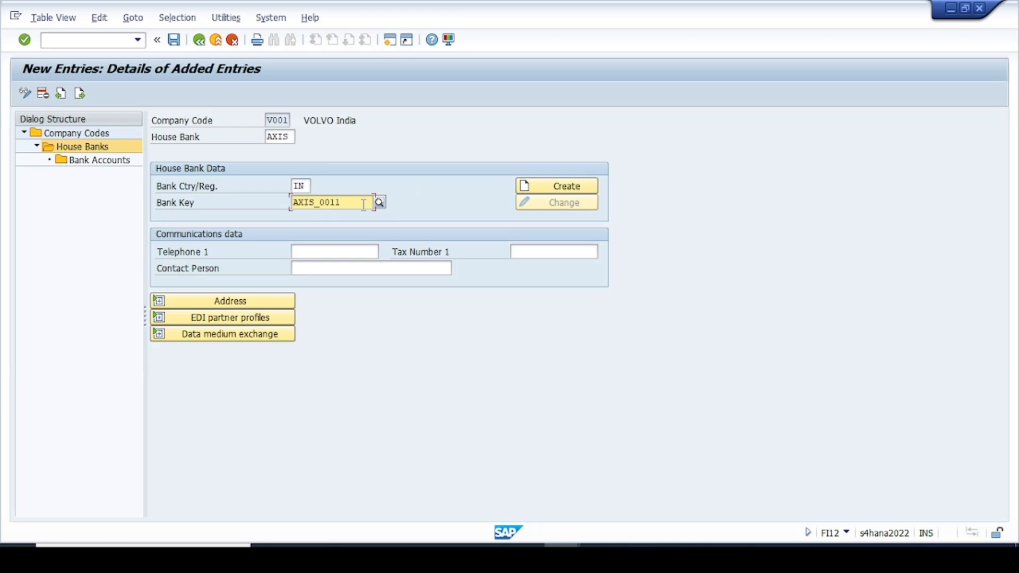
key(BackSpace)
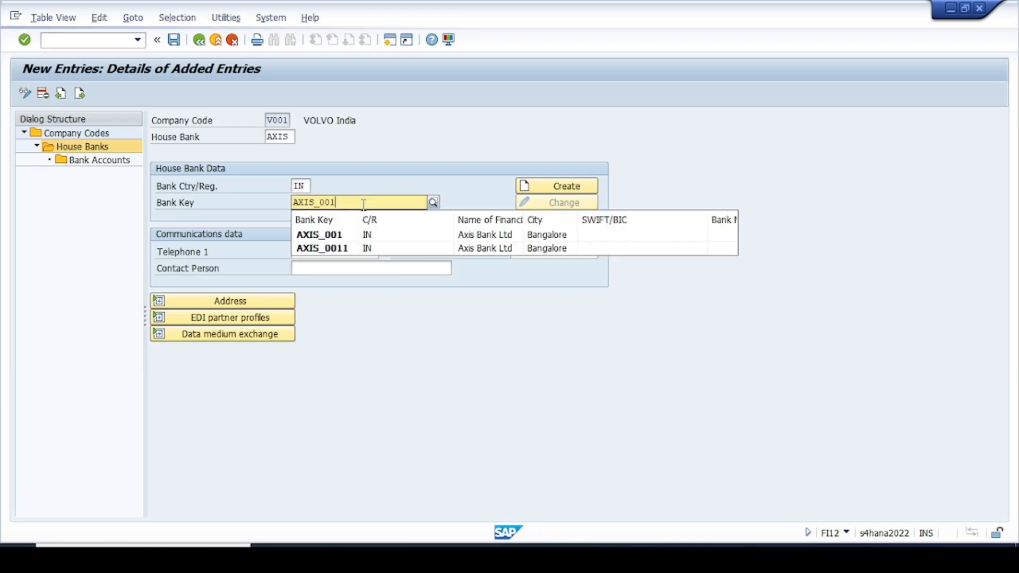
text(11)
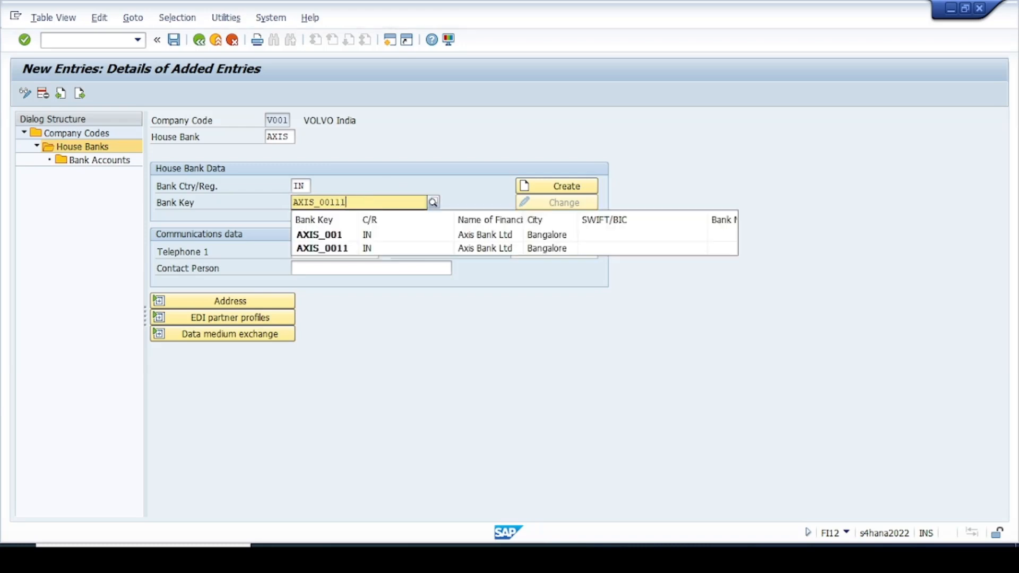
click(393, 133)
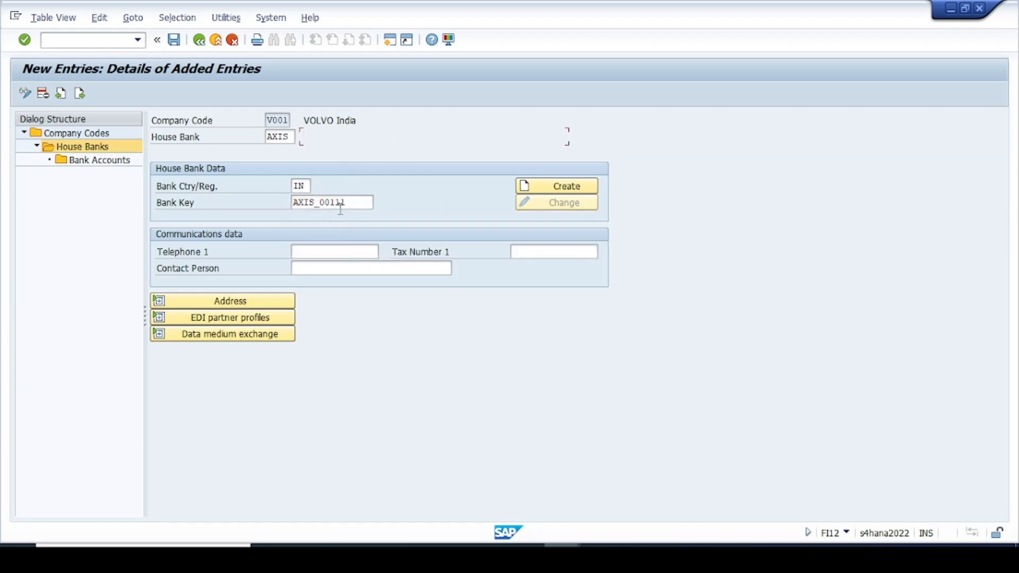
Create bank master data for key AXIS_00111 and enter the bank name Axis Bank Ltd.
click(565, 191)
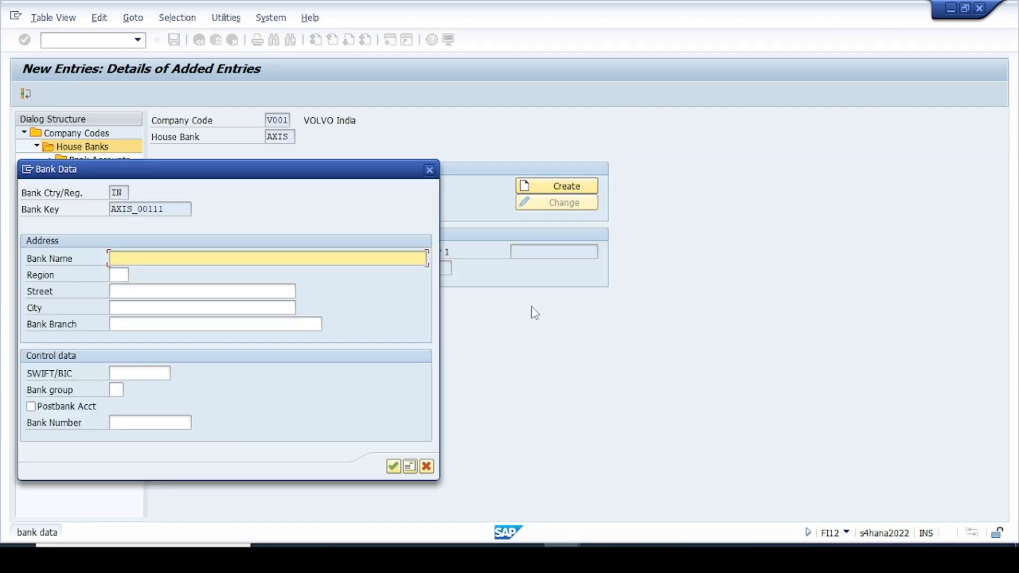
drag(223, 168, 604, 215)
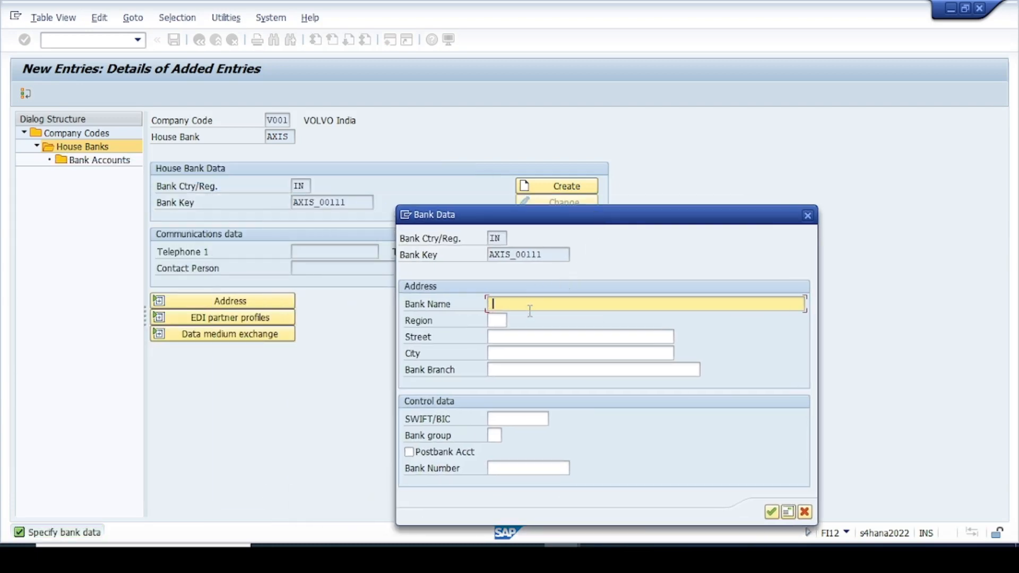
click(509, 304)
text(Axis Bank)
text( K)
text(td)
key(Tab)
Fill region 10, street, city Bangalore and branch H-Cross Branch, then confirm the bank data.
key(Down)
key(Tab)
key(Down)
key(Tab)
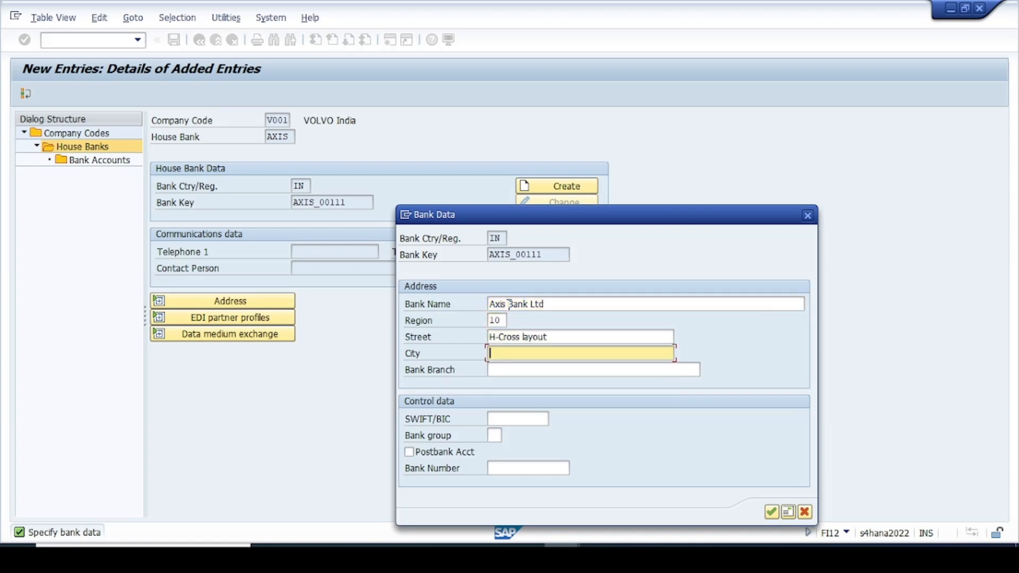
key(Down)
key(Tab)
key(Tab)
key(shift+Tab)
key(Down)
key(Return)
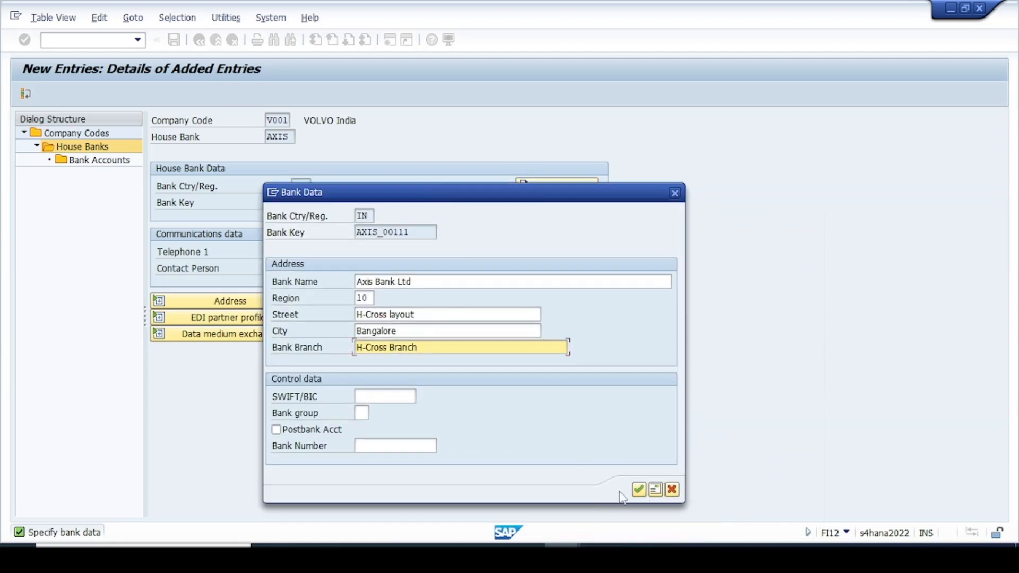
click(415, 281)
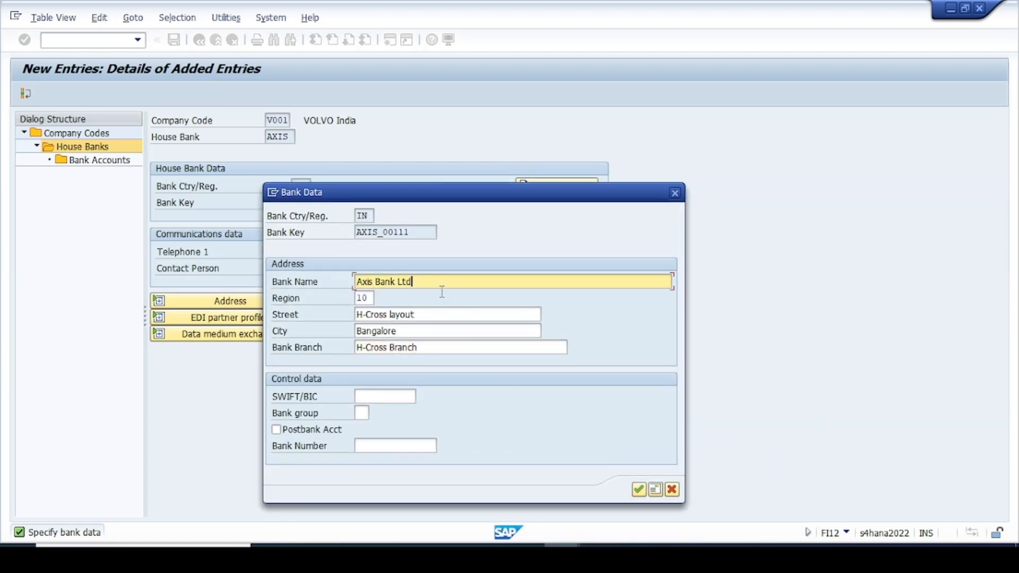
click(639, 489)
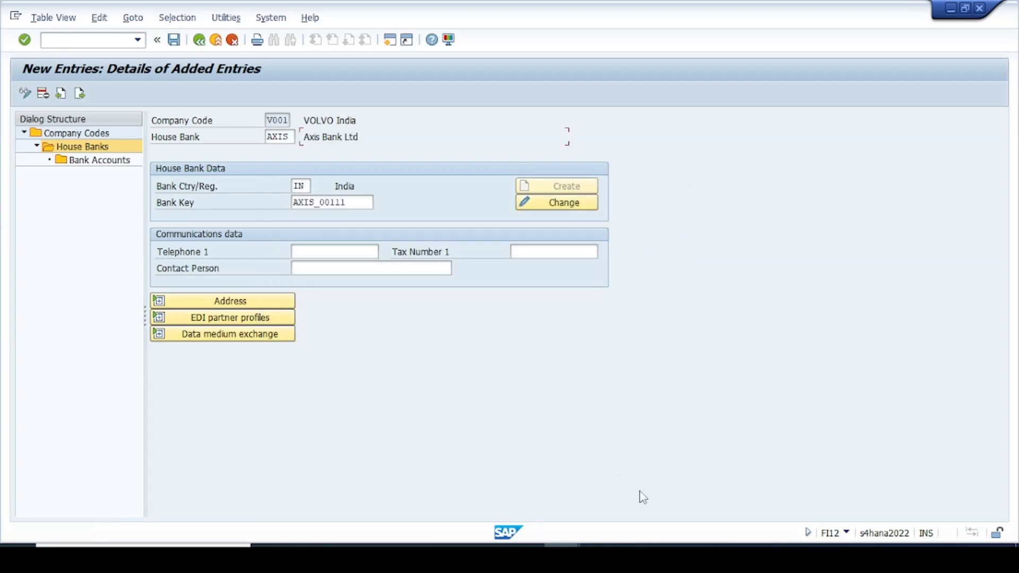
Save house bank AXIS under customizing request A4HK900293.
click(174, 40)
drag(210, 154, 555, 240)
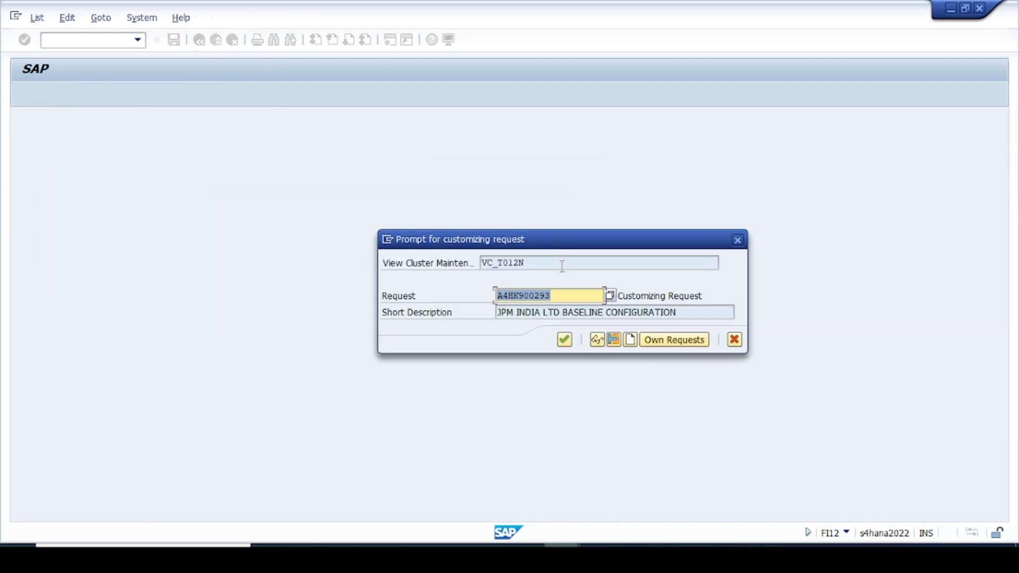
click(565, 340)
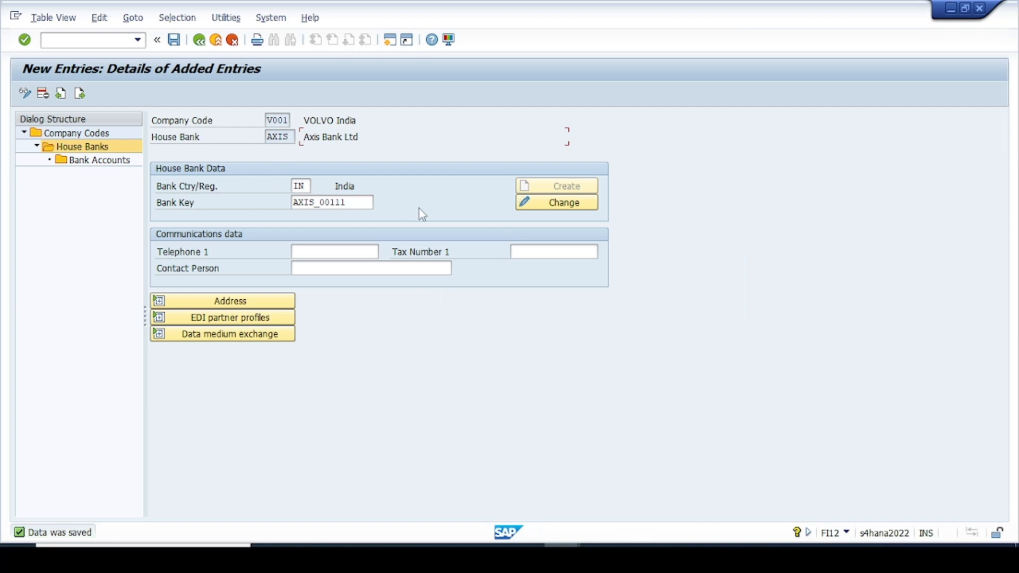
click(101, 162)
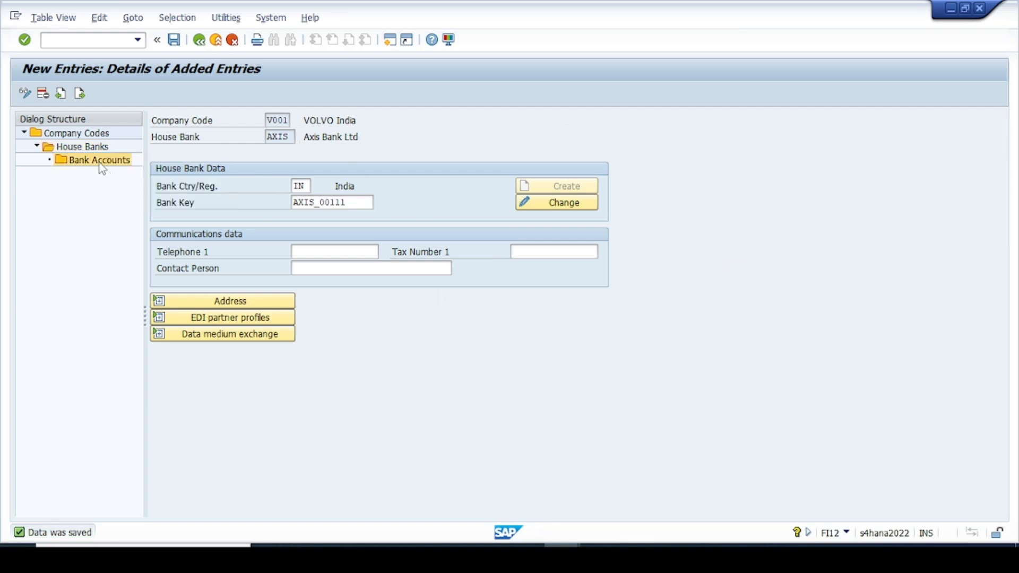
Acknowledge the read-only notice, try Create Bank Account, and close the browser window that opens.
click(357, 418)
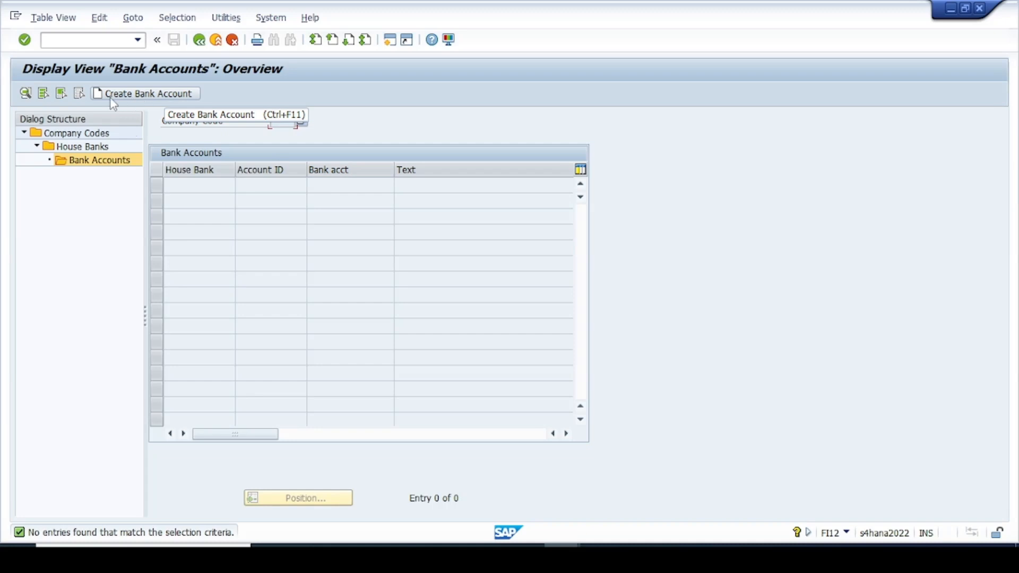
click(142, 95)
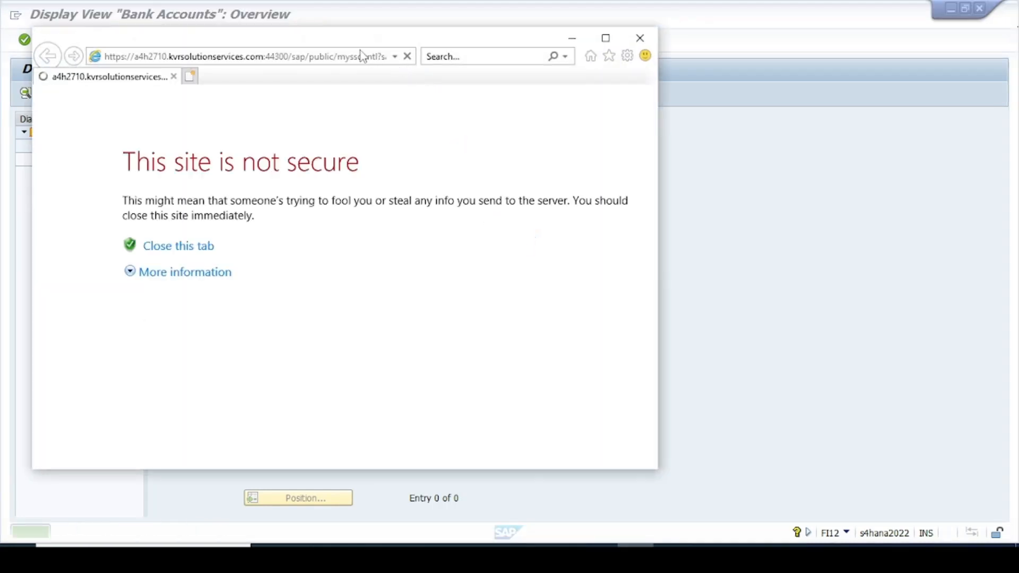
drag(348, 45, 530, 148)
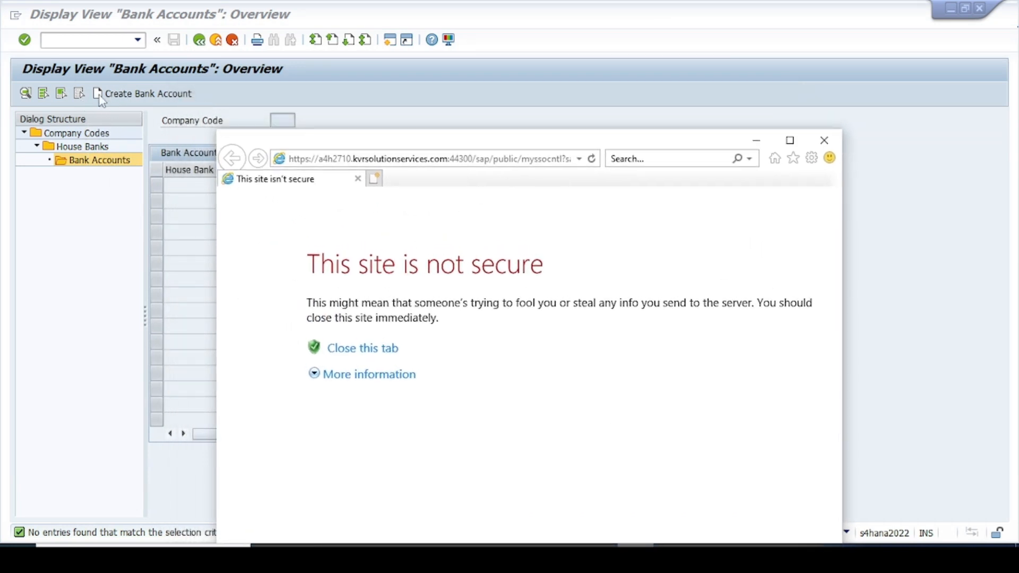
drag(532, 142, 510, 68)
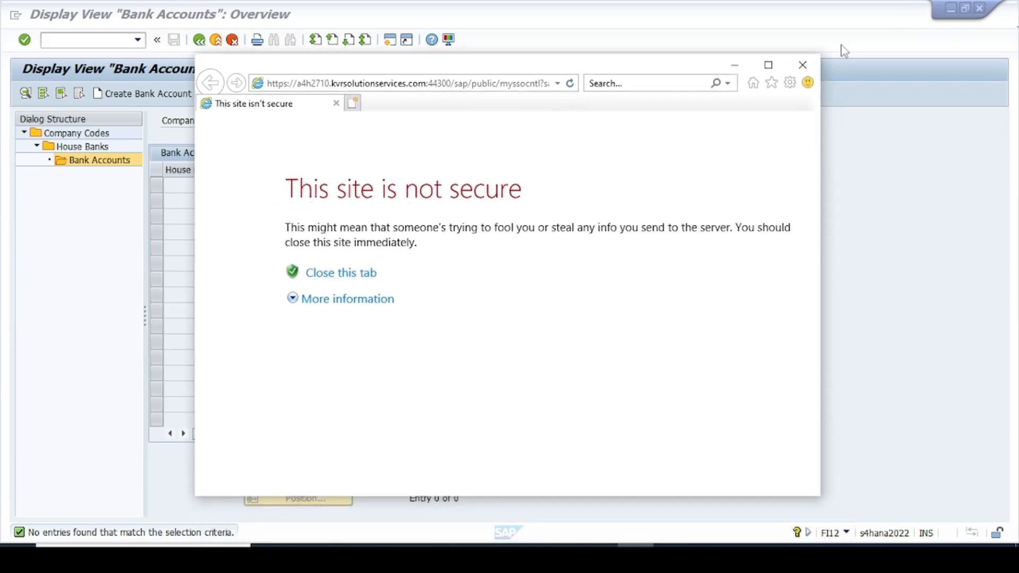
click(803, 67)
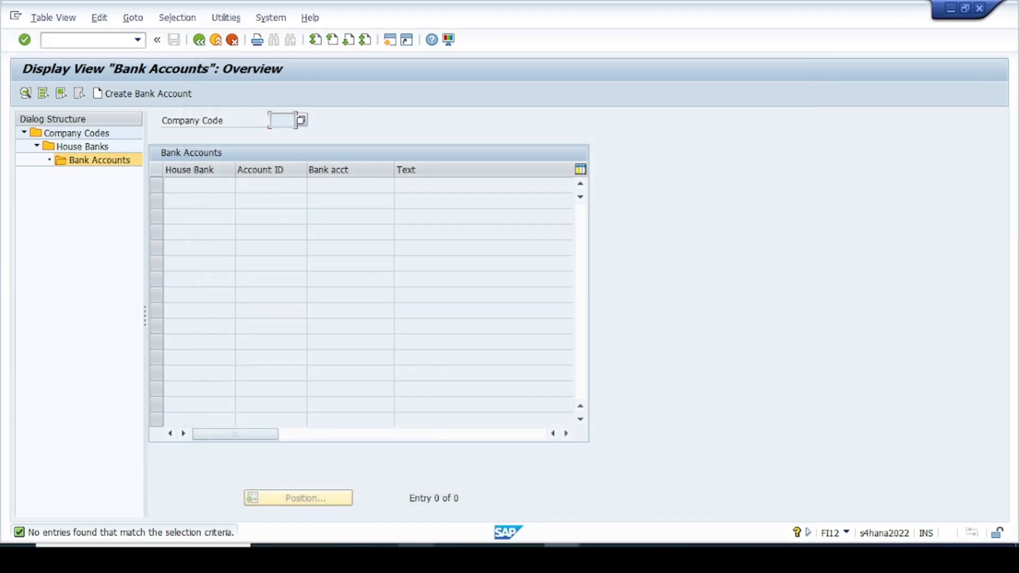
click(417, 555)
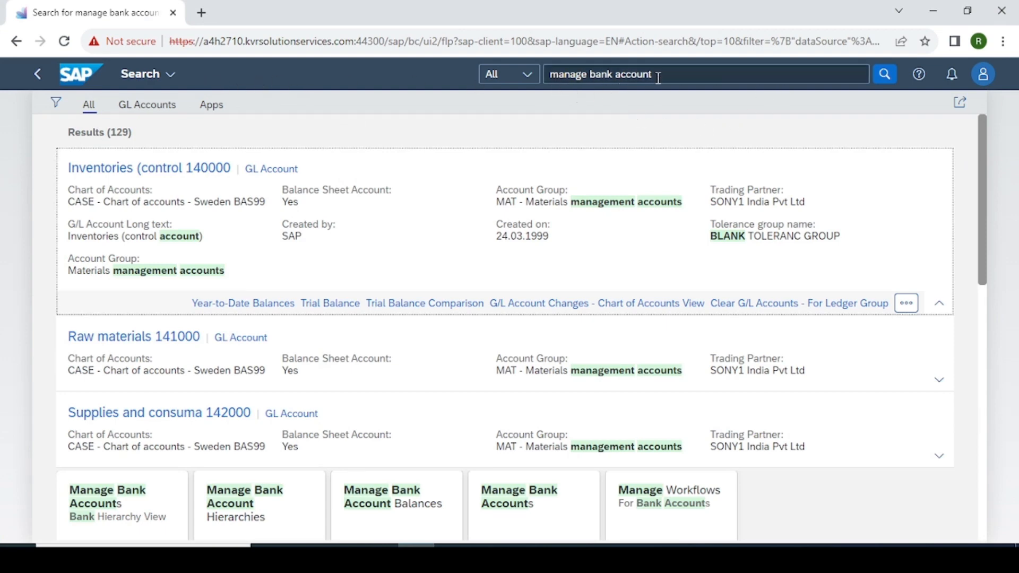
Open the Manage Bank Accounts app from the 'manage bank account' search results.
click(618, 79)
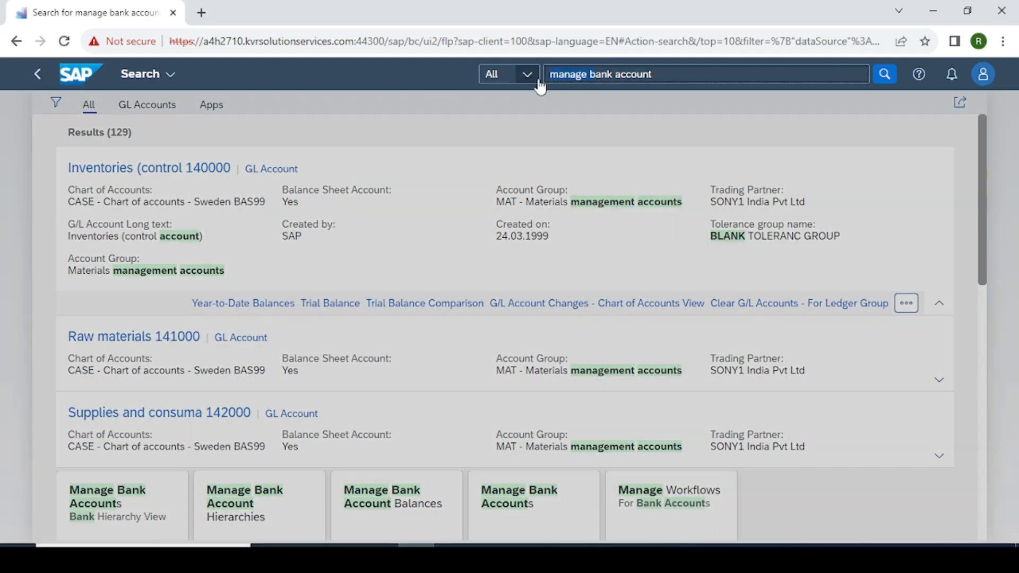
click(642, 103)
scroll(550, 363, down, 3)
scroll(550, 363, down, 2)
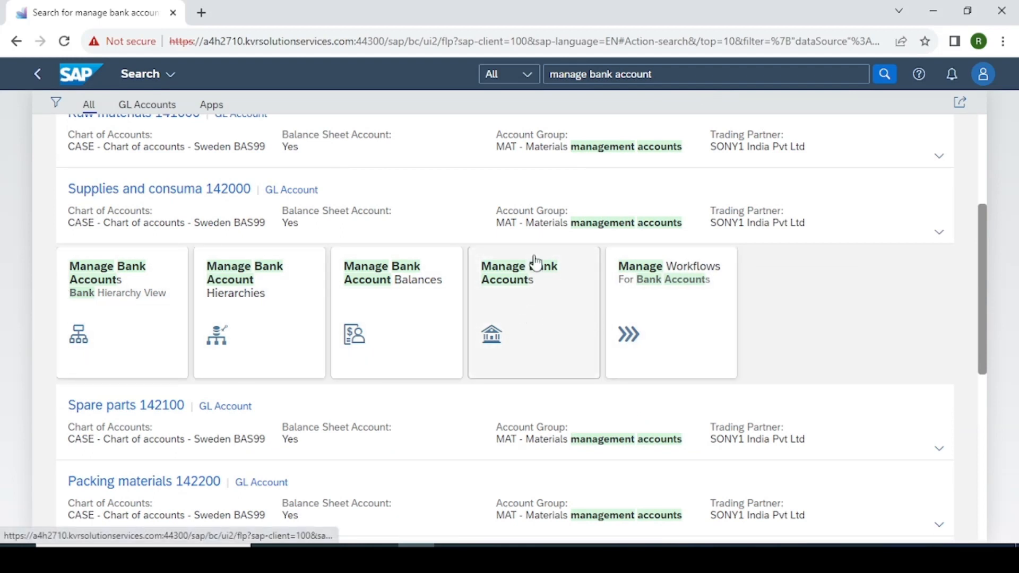
click(507, 286)
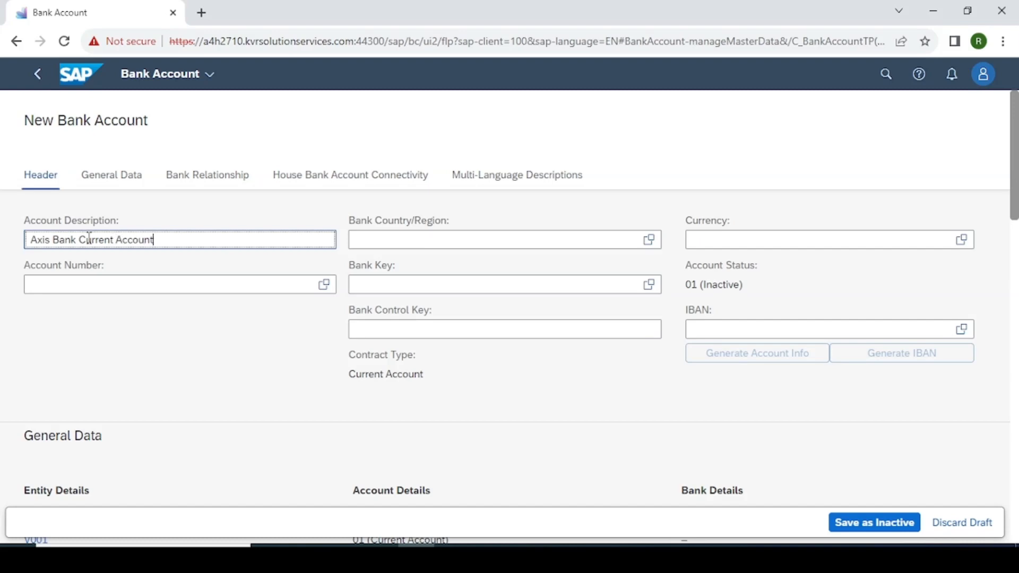
Enter the bank account number and set bank country IN on the draft.
click(106, 288)
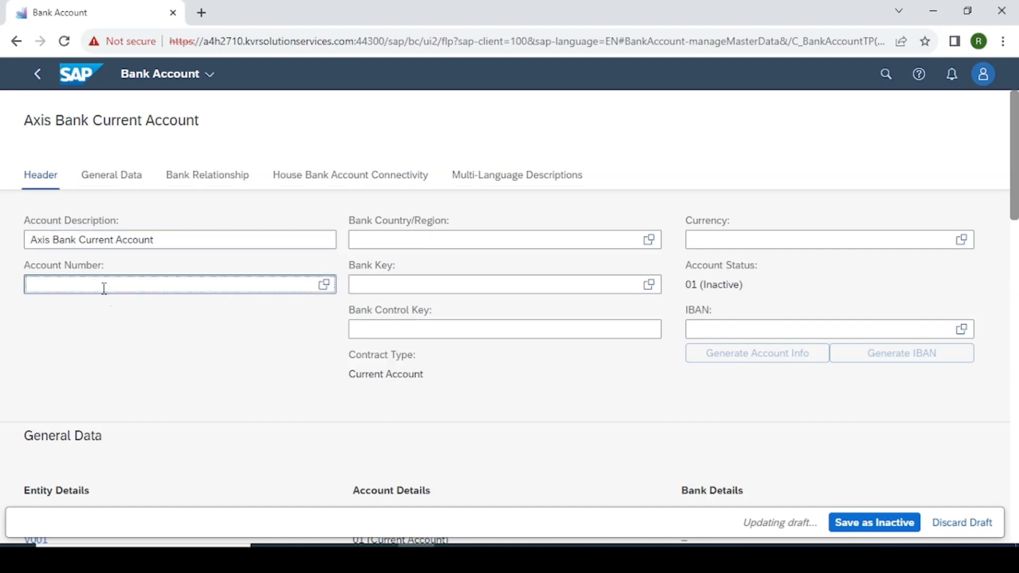
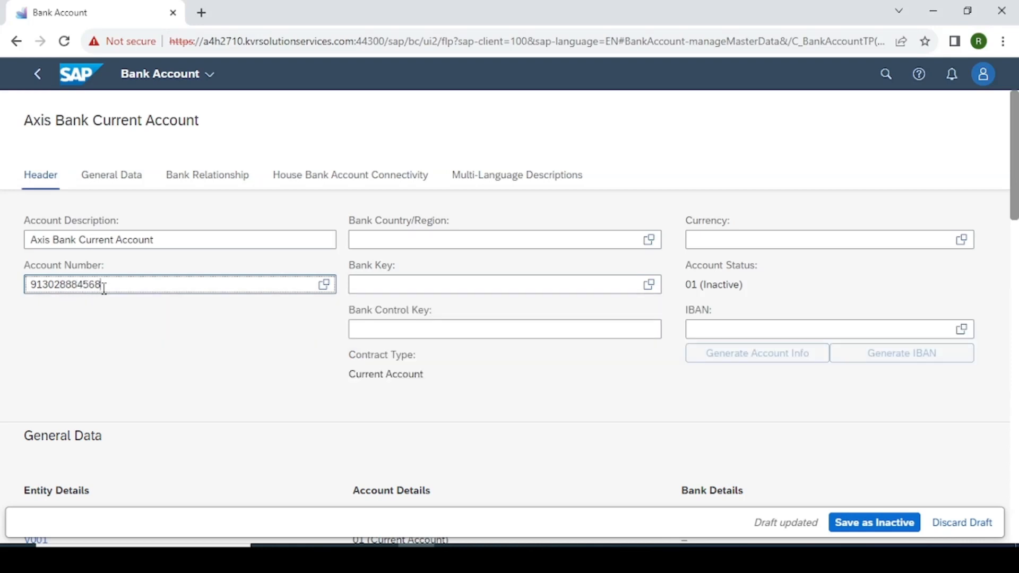
click(186, 357)
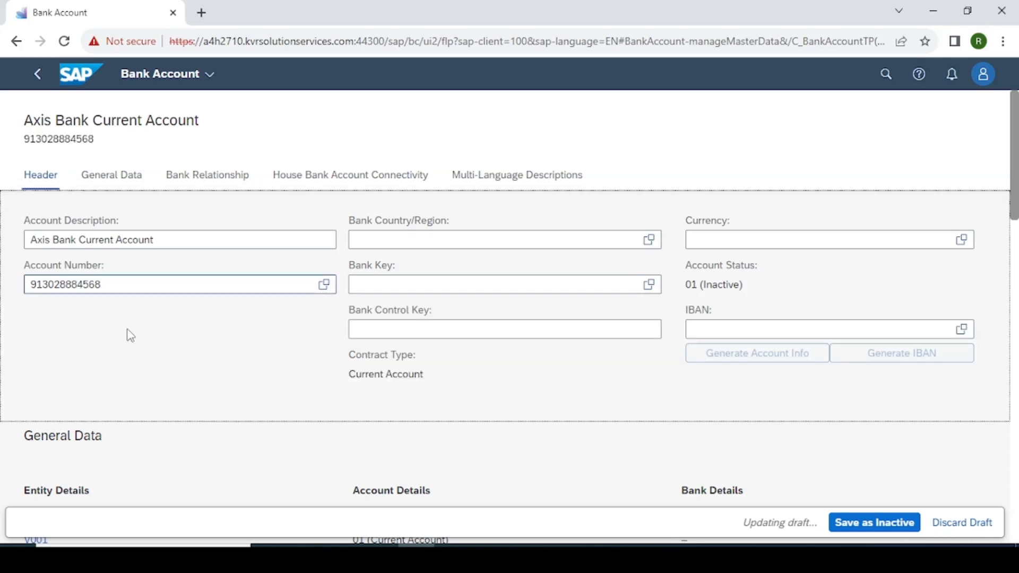
click(434, 240)
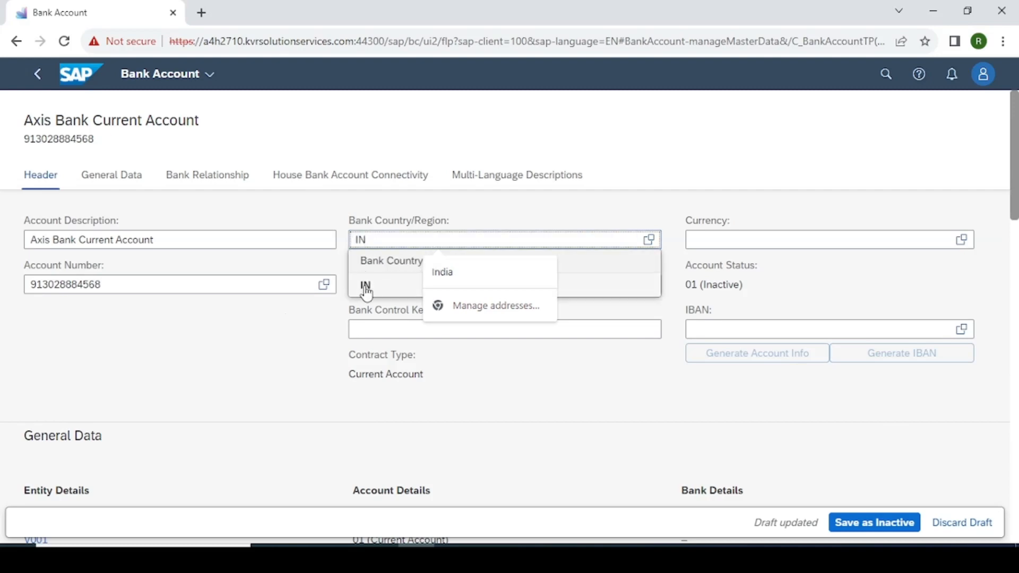
click(364, 286)
click(406, 287)
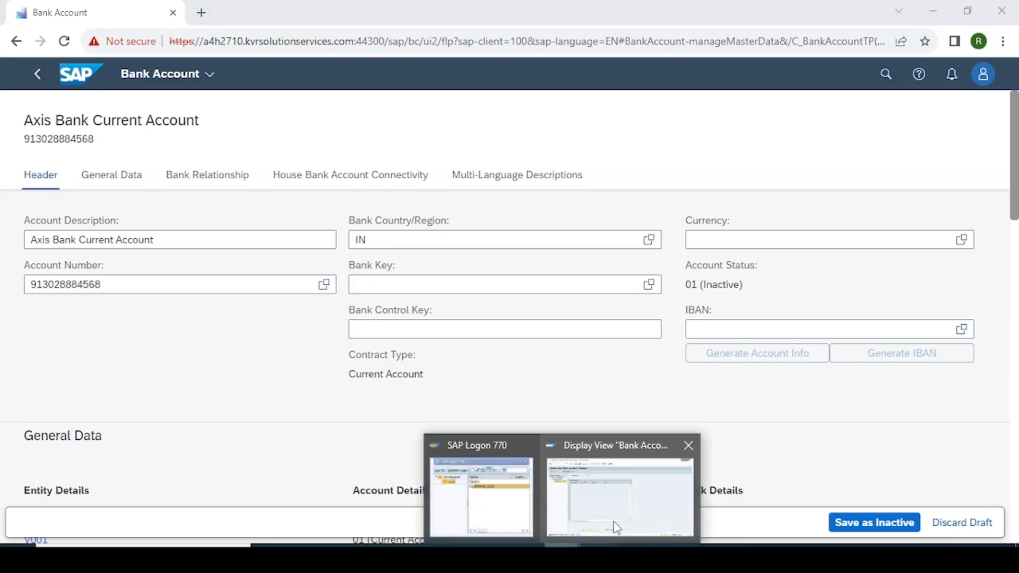
Copy bank key AXIS_00111 from the AXIS house bank details in SAP GUI.
click(615, 526)
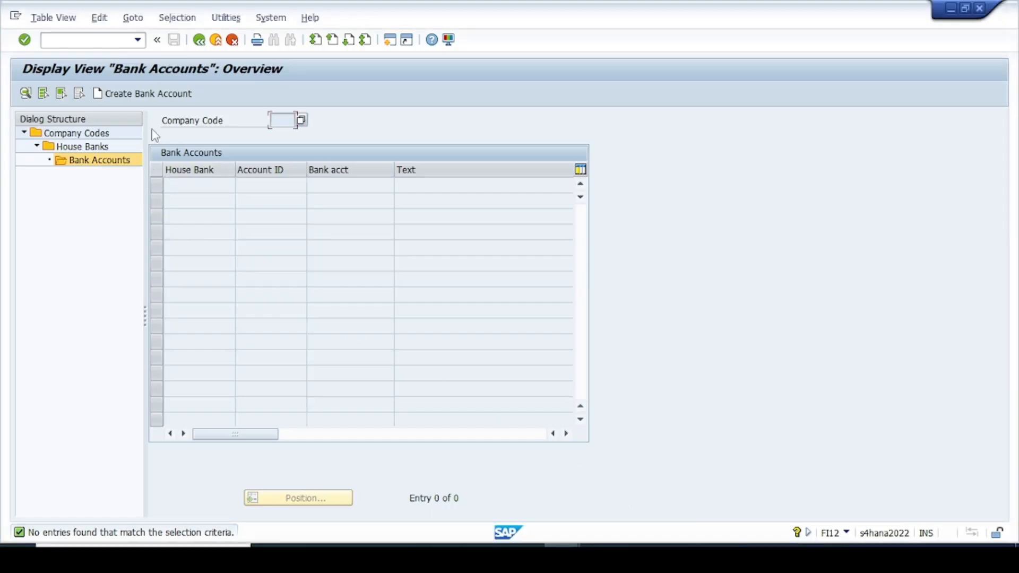
click(199, 41)
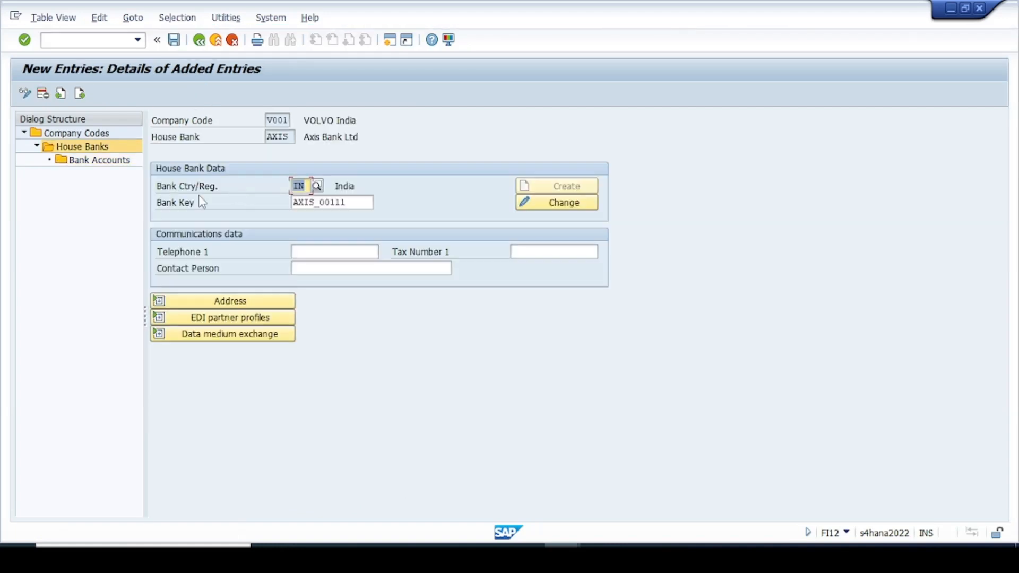
click(199, 205)
drag(357, 204, 279, 207)
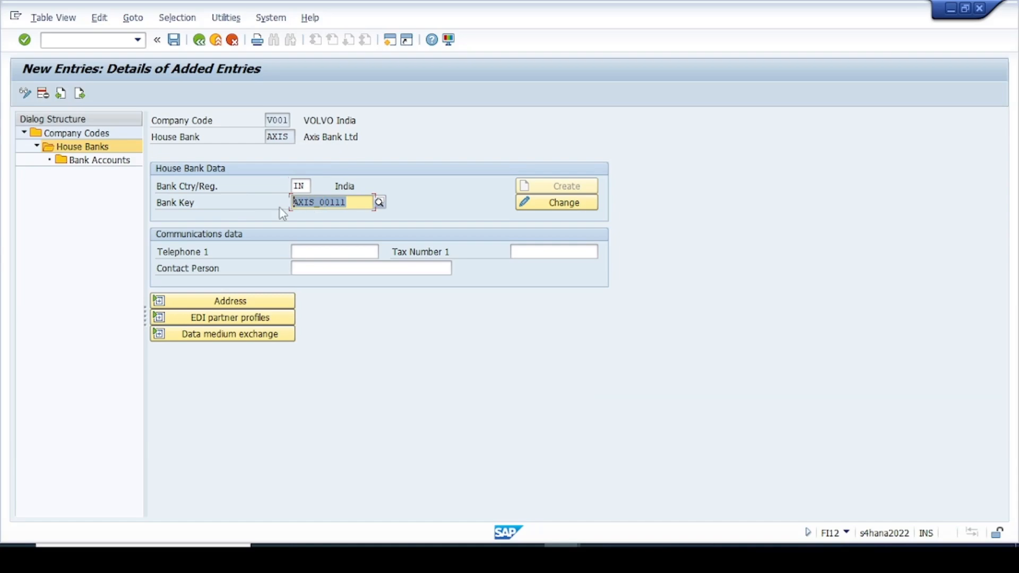
key(ctrl+c)
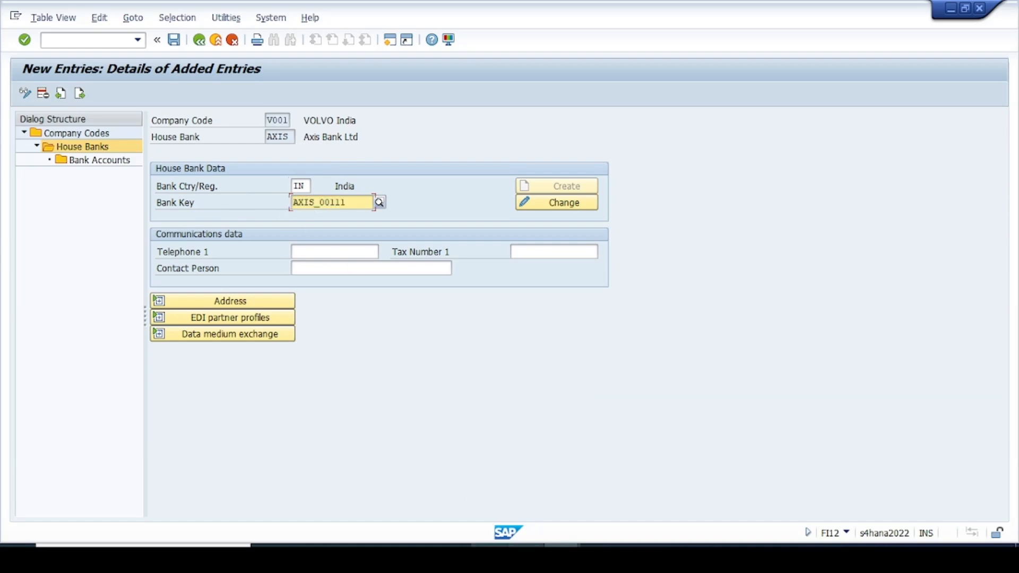
click(420, 557)
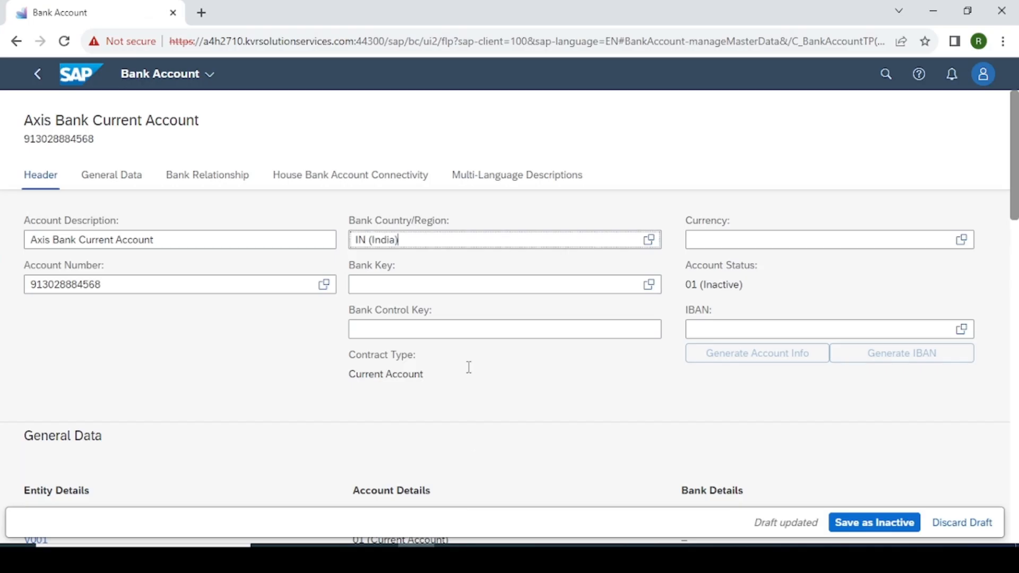
Paste bank key AXIS_00111 and set currency INR on the bank account draft.
click(374, 283)
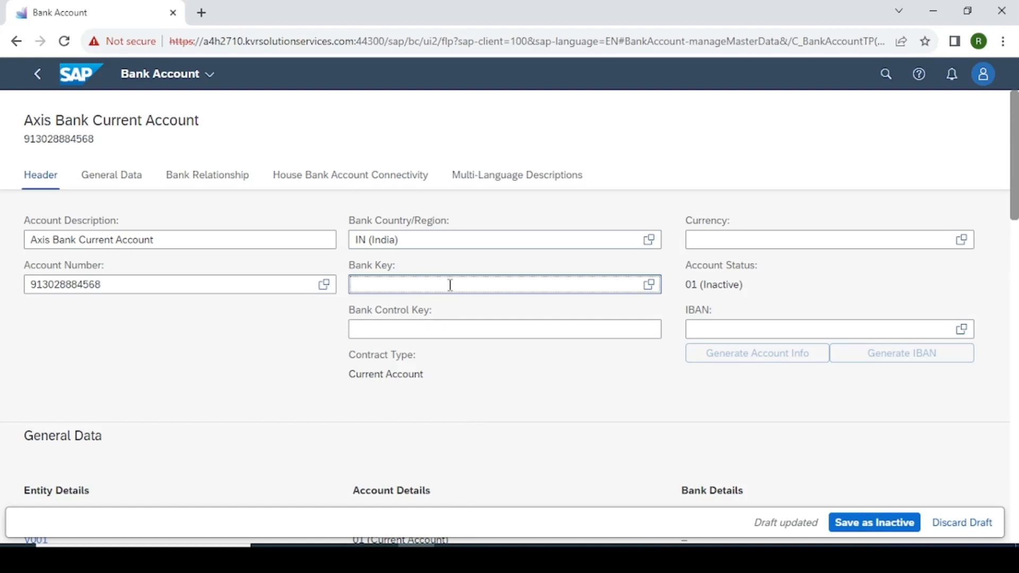
key(ctrl+v)
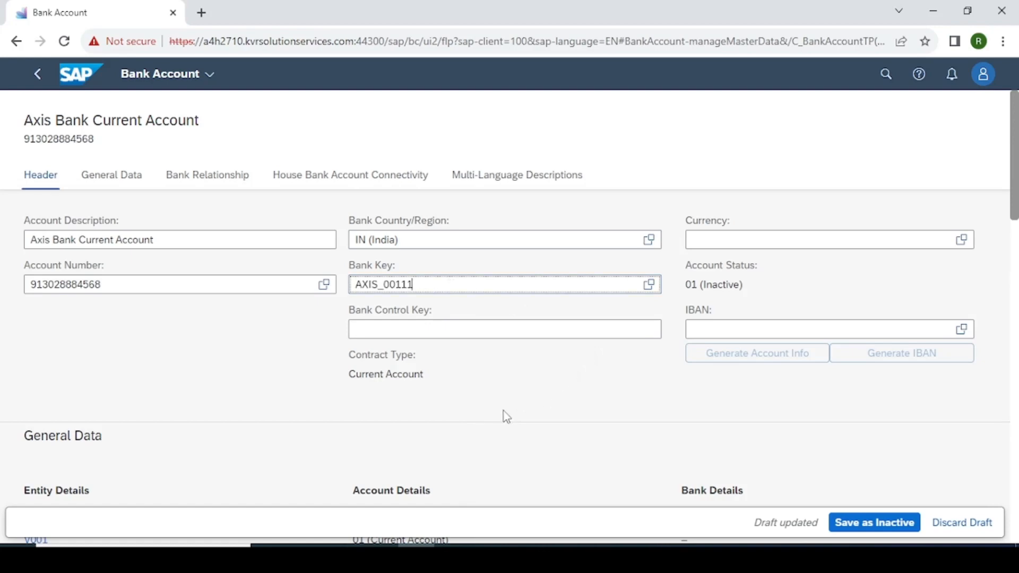
click(518, 412)
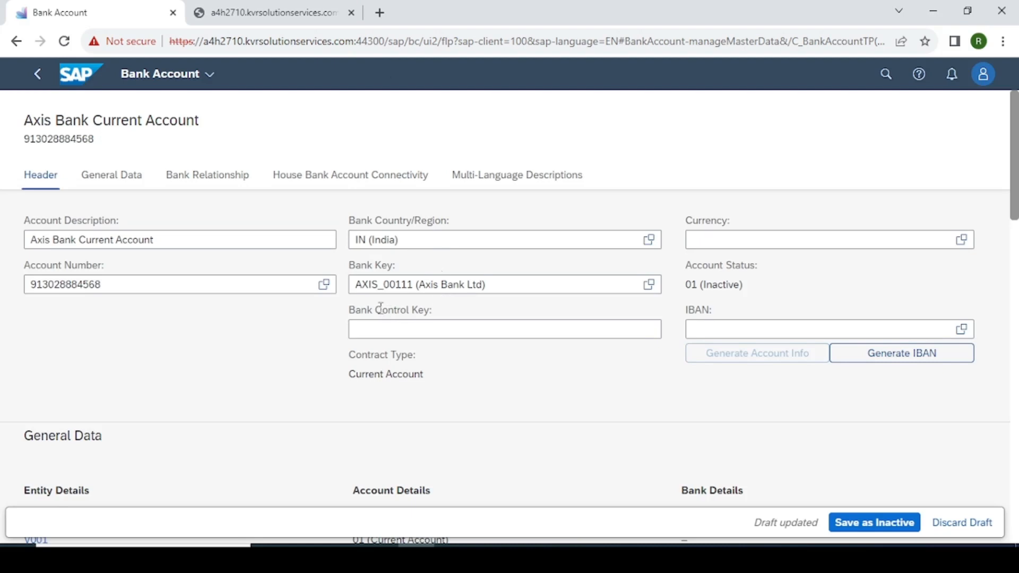
click(729, 240)
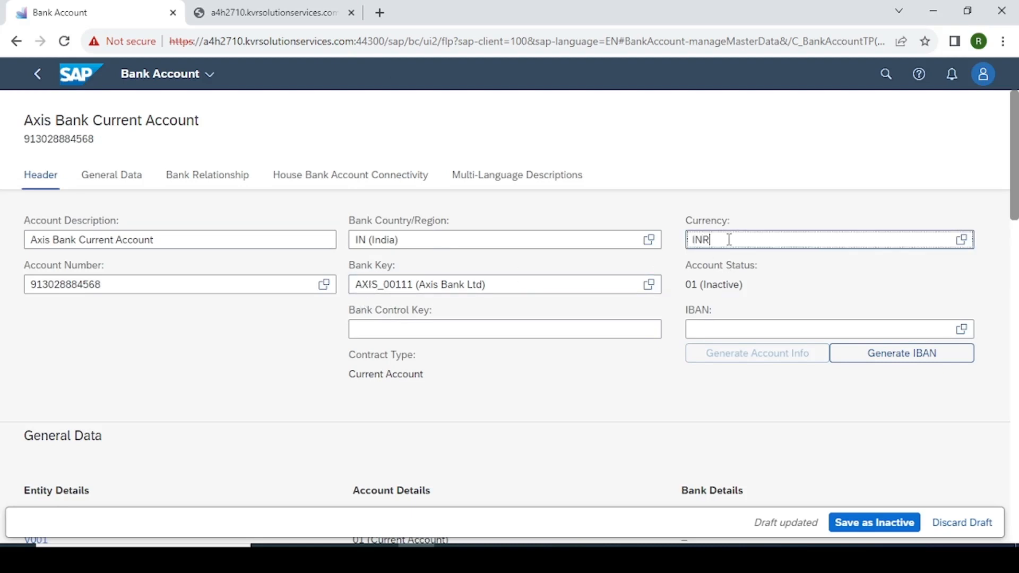
click(559, 413)
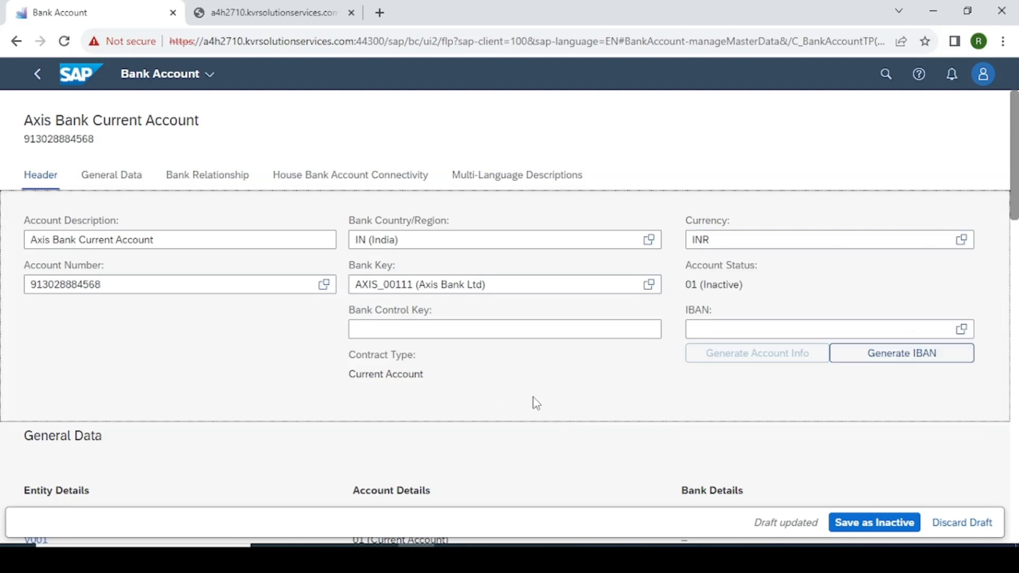
scroll(471, 357, down, 1)
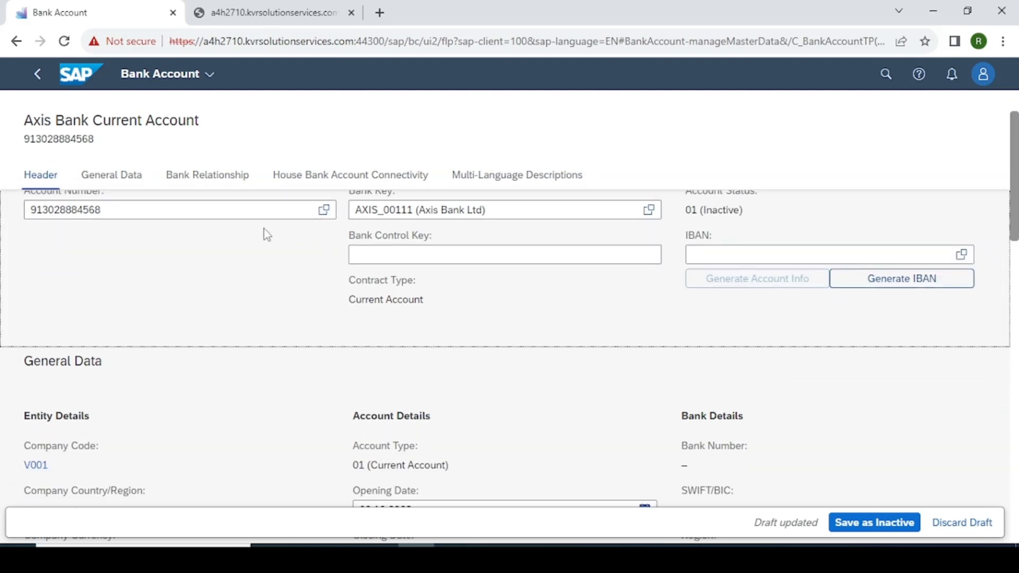
scroll(174, 232, up, 1)
click(113, 180)
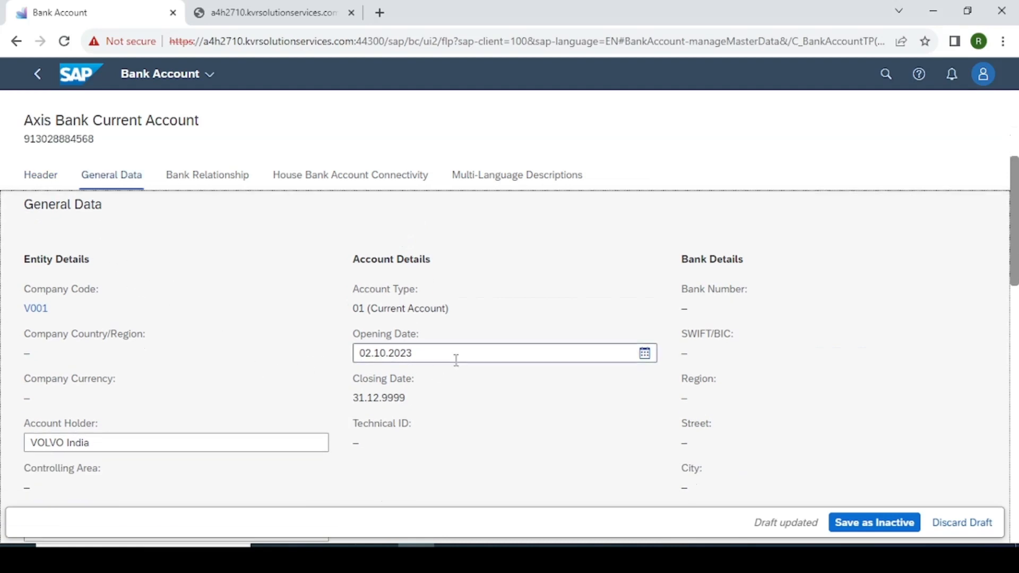
Change the opening date from 02.10.2023 to 01.09.2023 via the date picker.
click(645, 355)
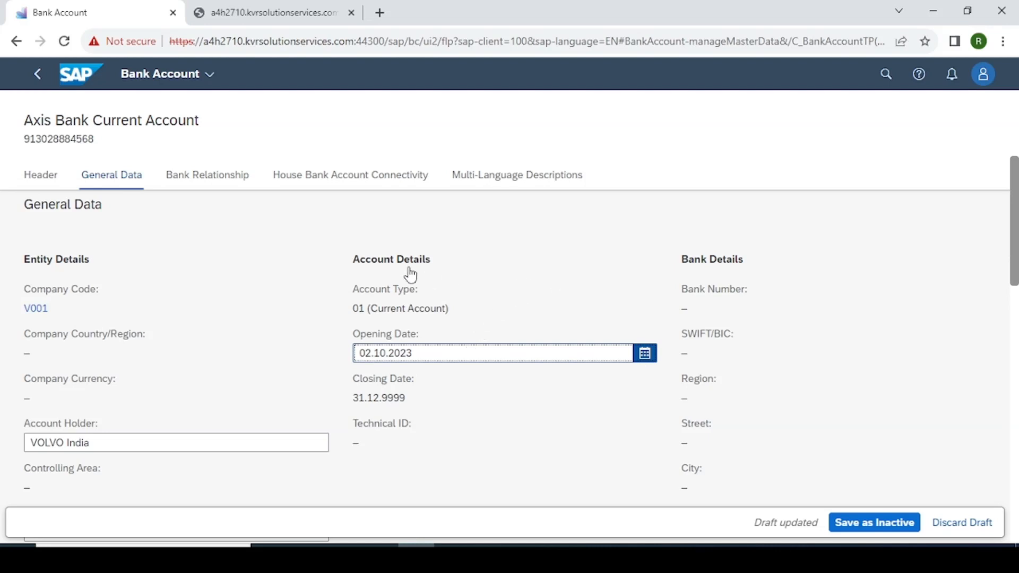
click(641, 357)
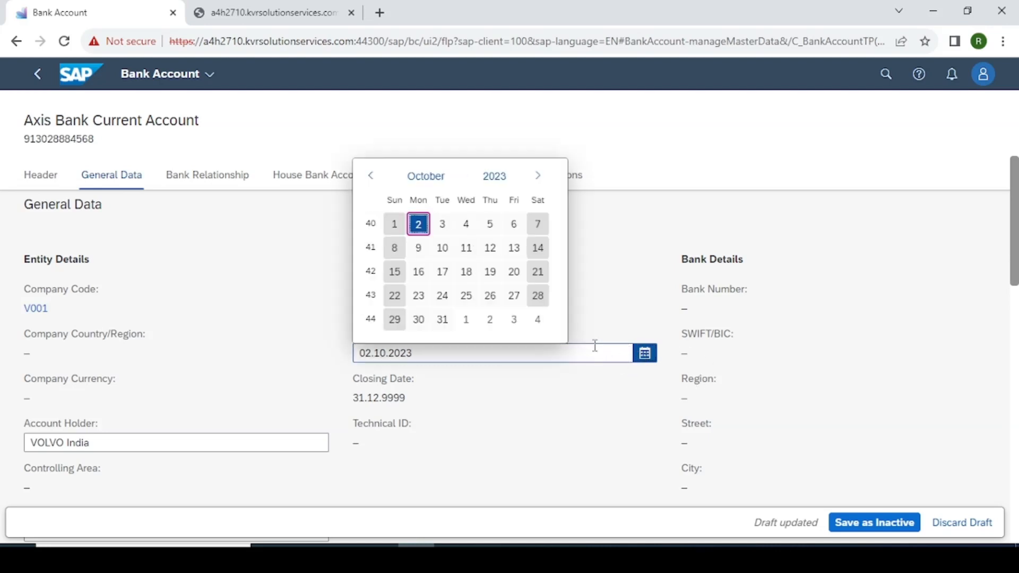
click(370, 176)
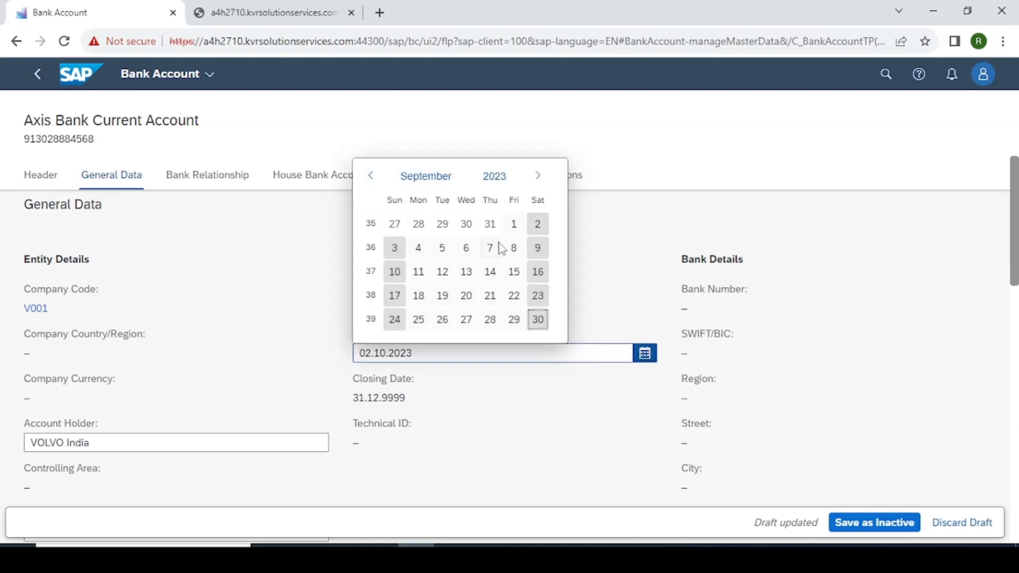
click(514, 226)
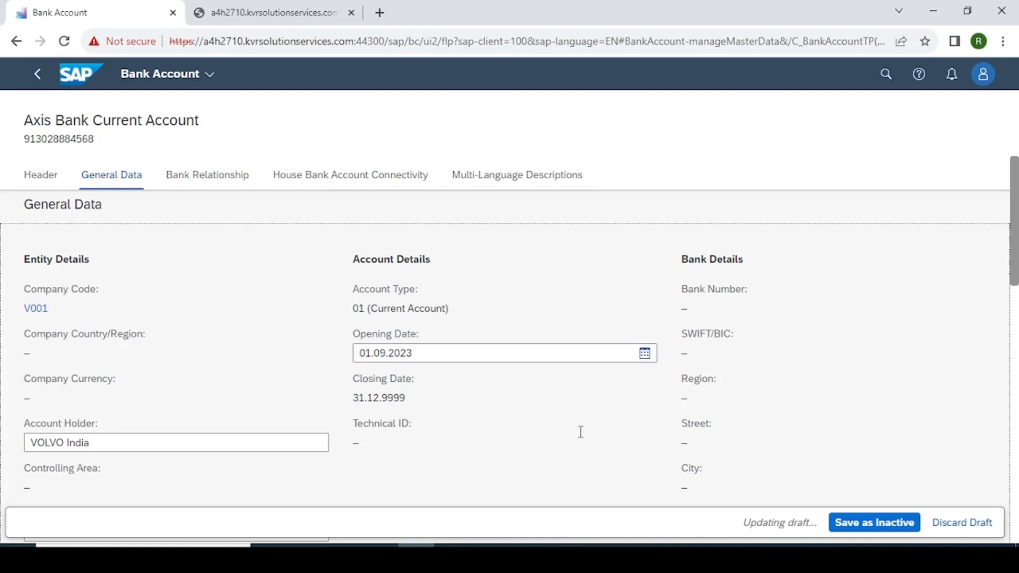
scroll(551, 429, down, 2)
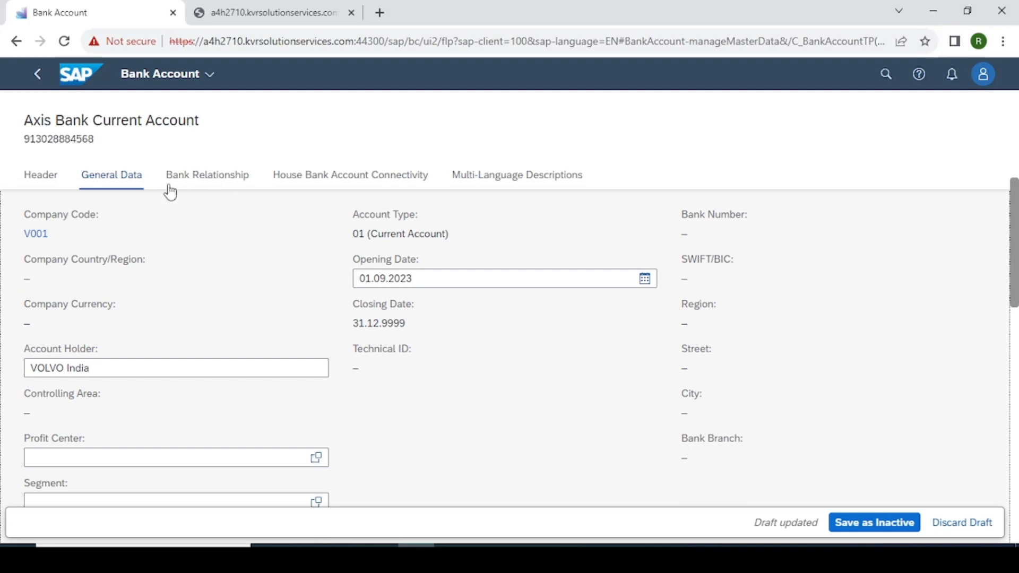
Check the Bank Relationship and House Bank Account Connectivity sections and create a connectivity entry, since none exist.
click(202, 180)
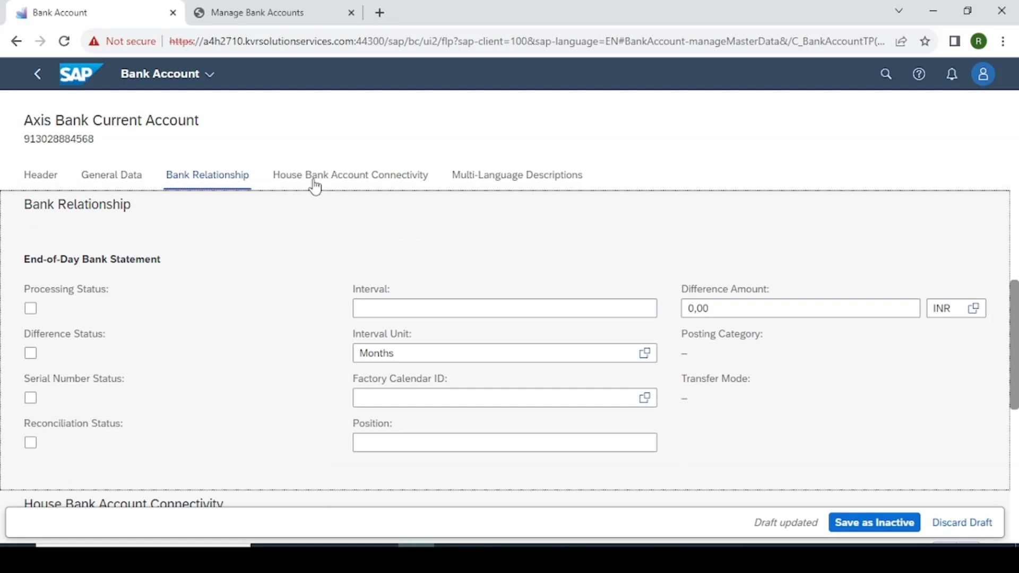
click(335, 180)
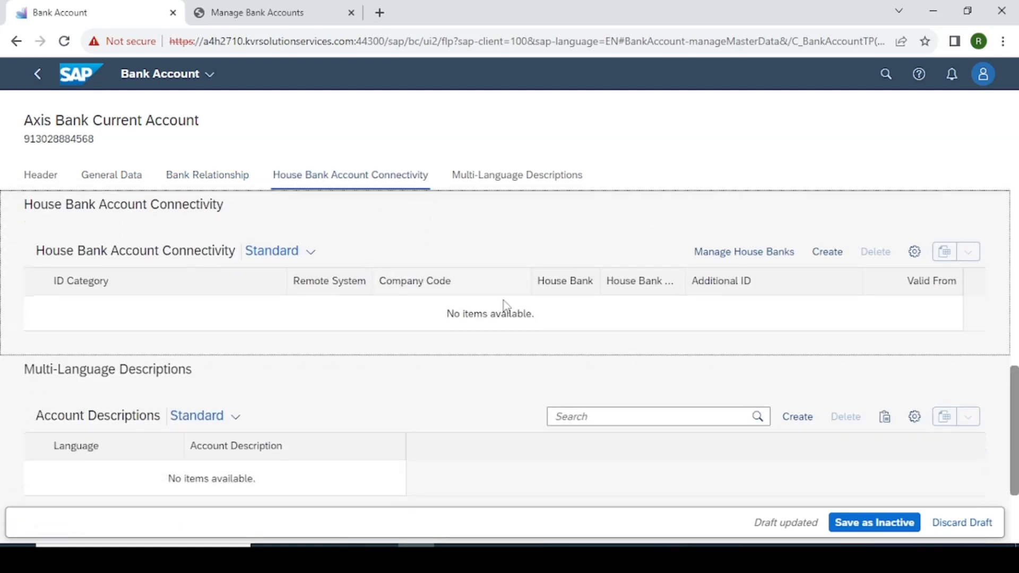
drag(448, 314, 540, 323)
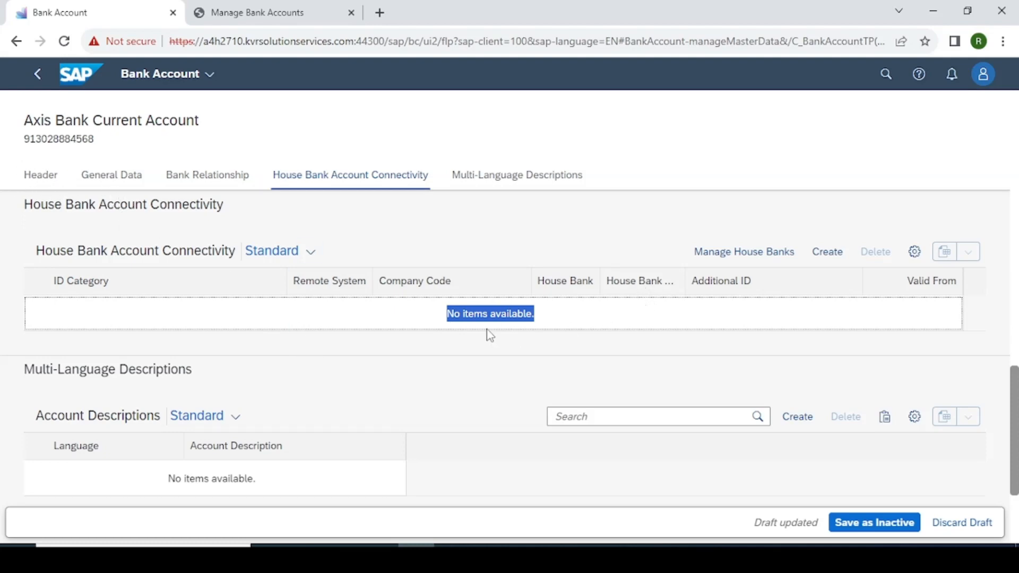
click(556, 322)
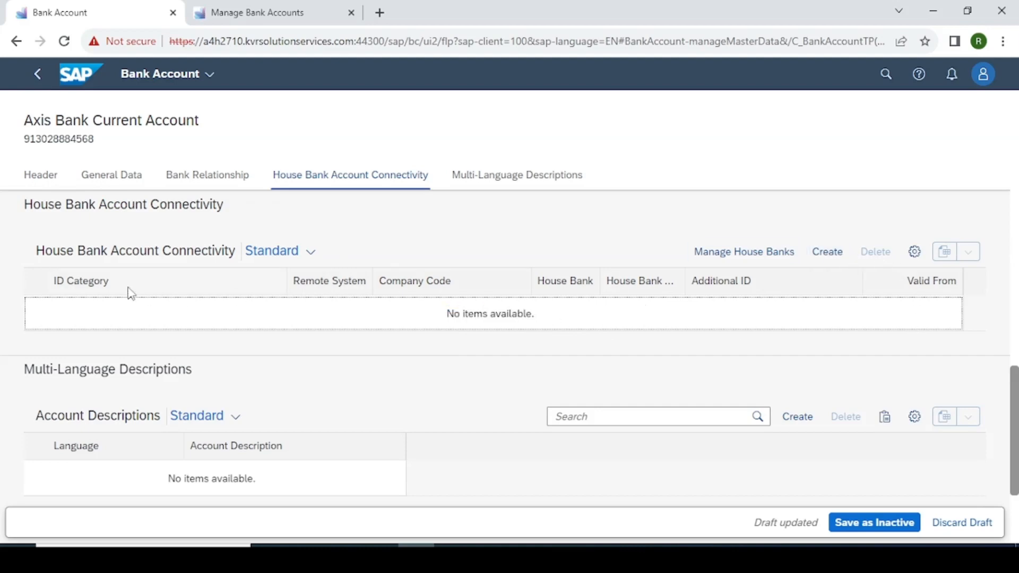
click(832, 256)
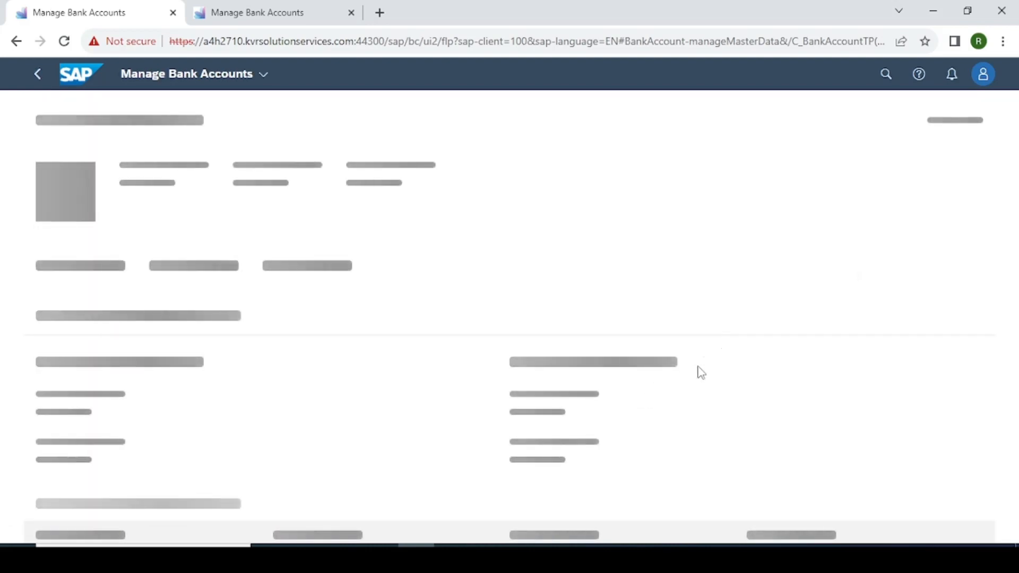
In SAP GUI FI12, confirm house bank AXIS has no bank accounts, then return to Fiori.
click(562, 556)
click(620, 497)
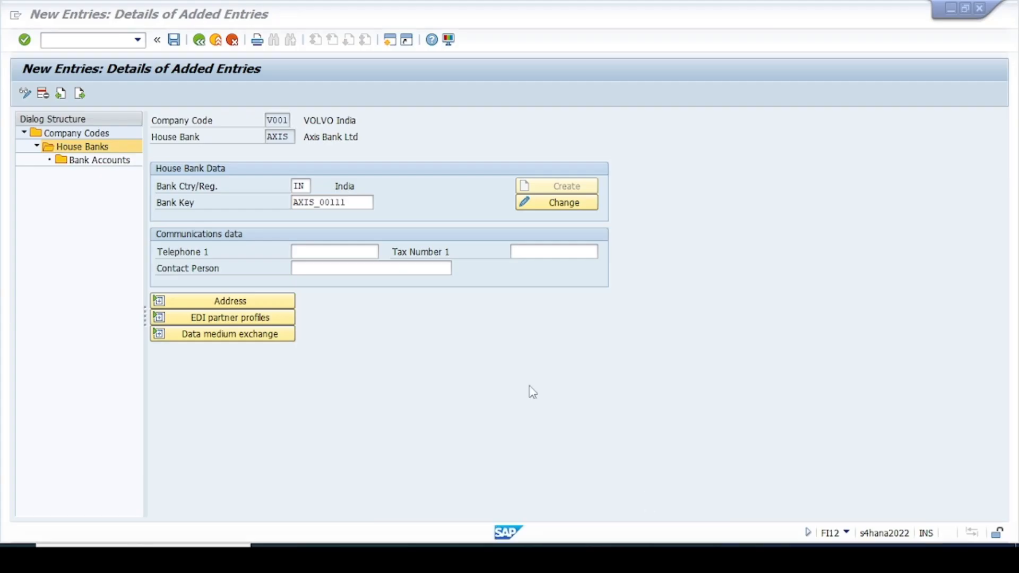
double_click(102, 160)
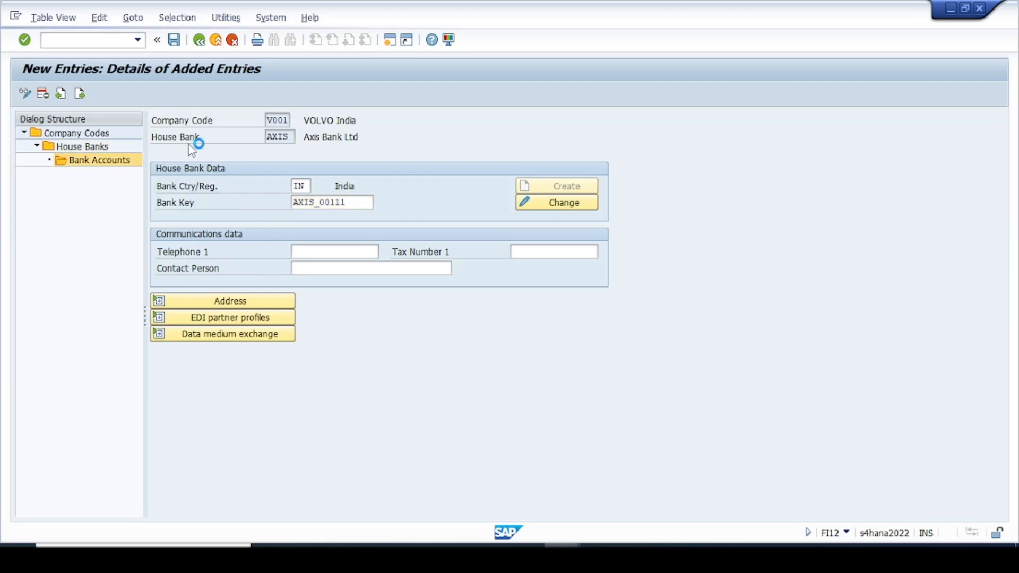
click(118, 147)
key(F3)
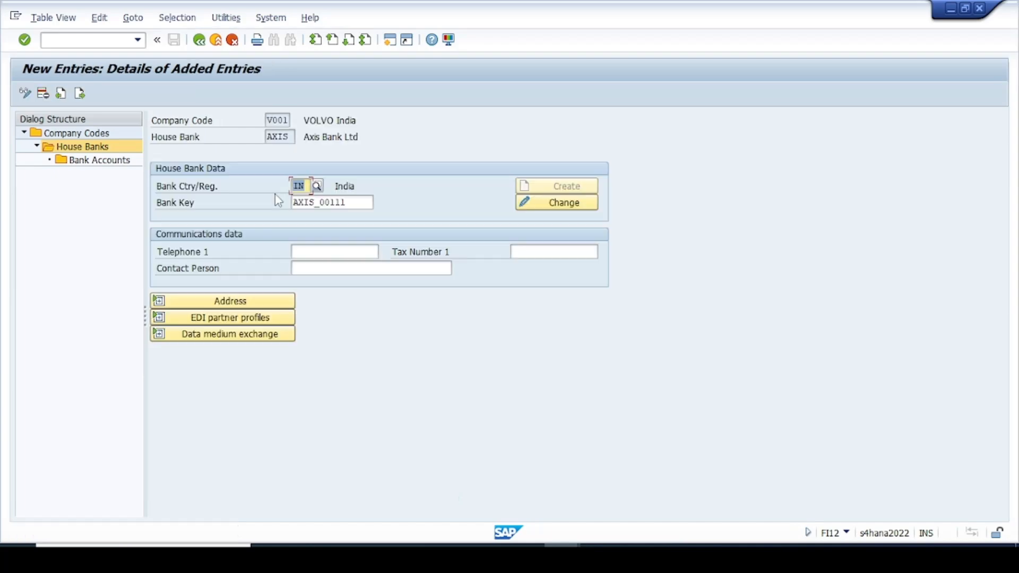
click(950, 7)
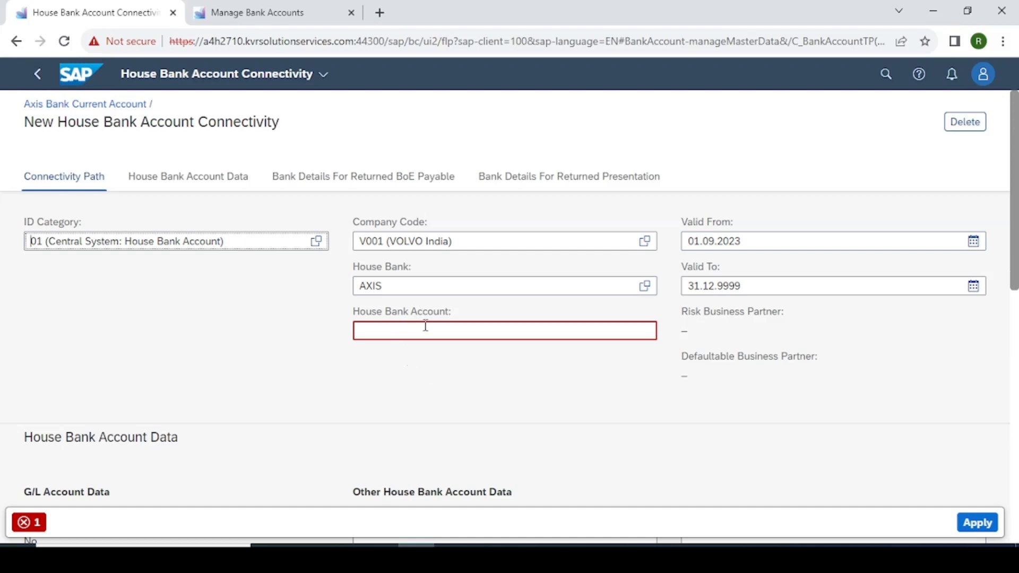
Set house bank AXIS and house bank account AXIS1 in the connectivity draft, then bring SAP GUI forward.
click(644, 286)
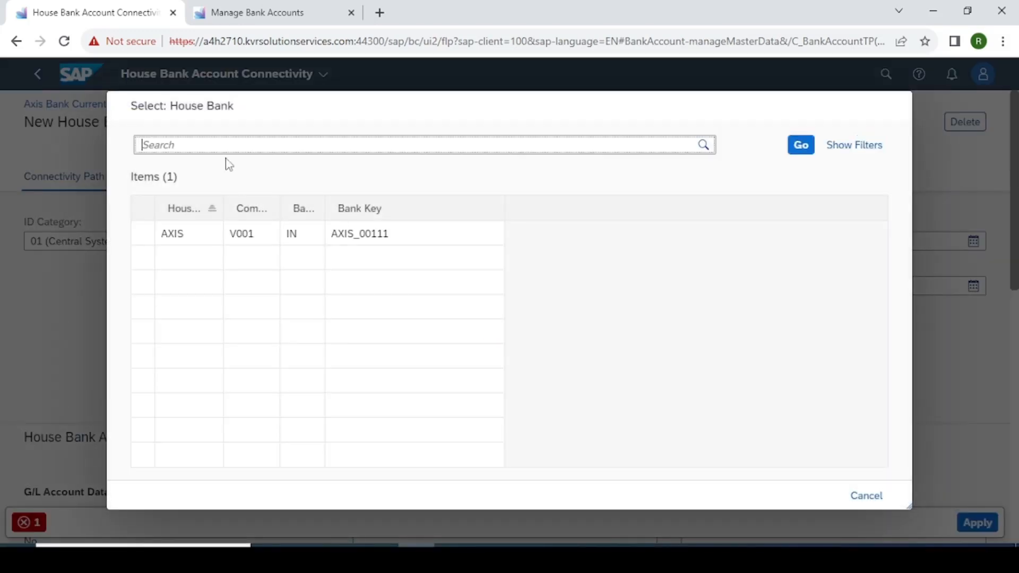
click(145, 233)
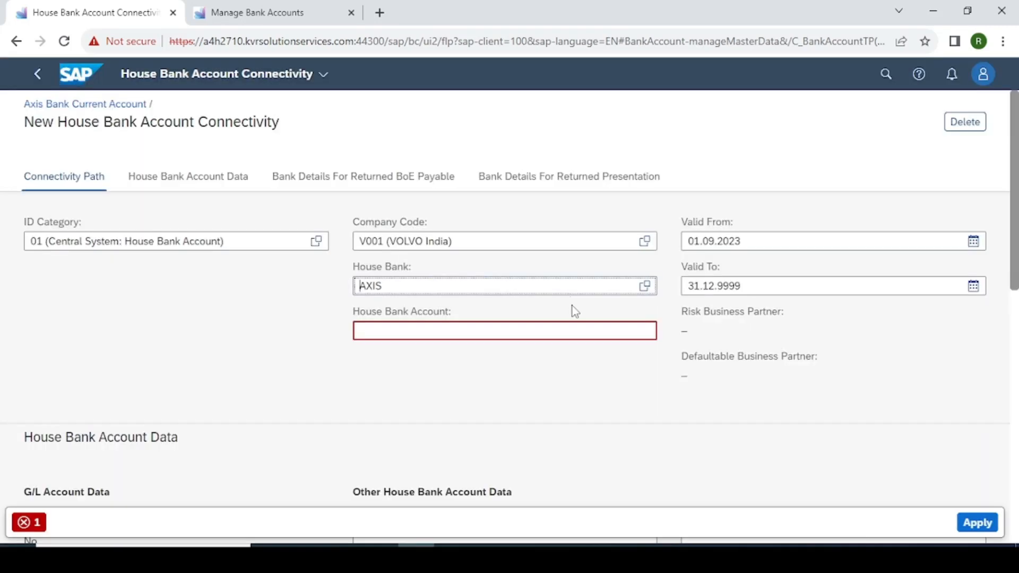
click(418, 381)
click(384, 330)
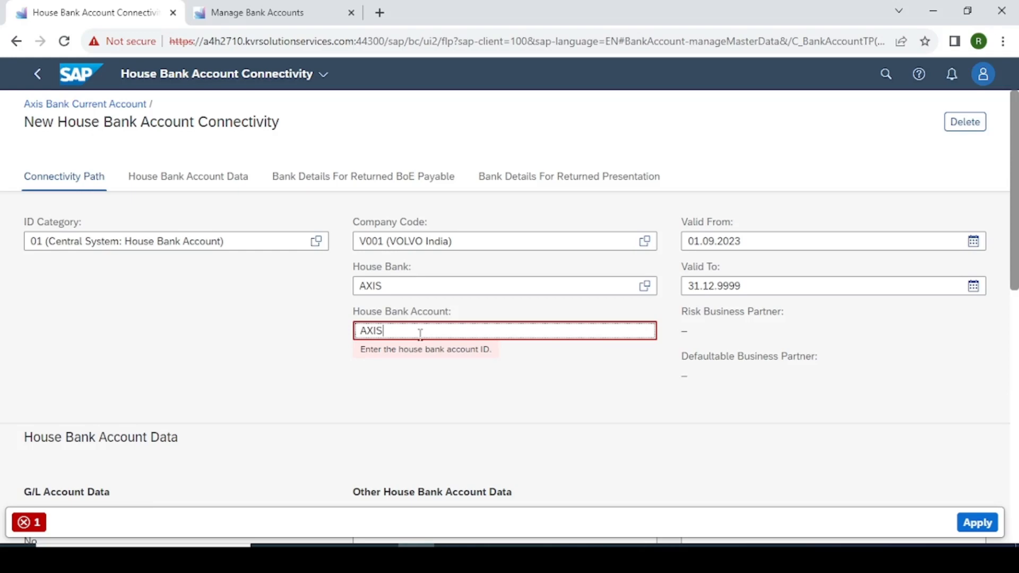
click(487, 392)
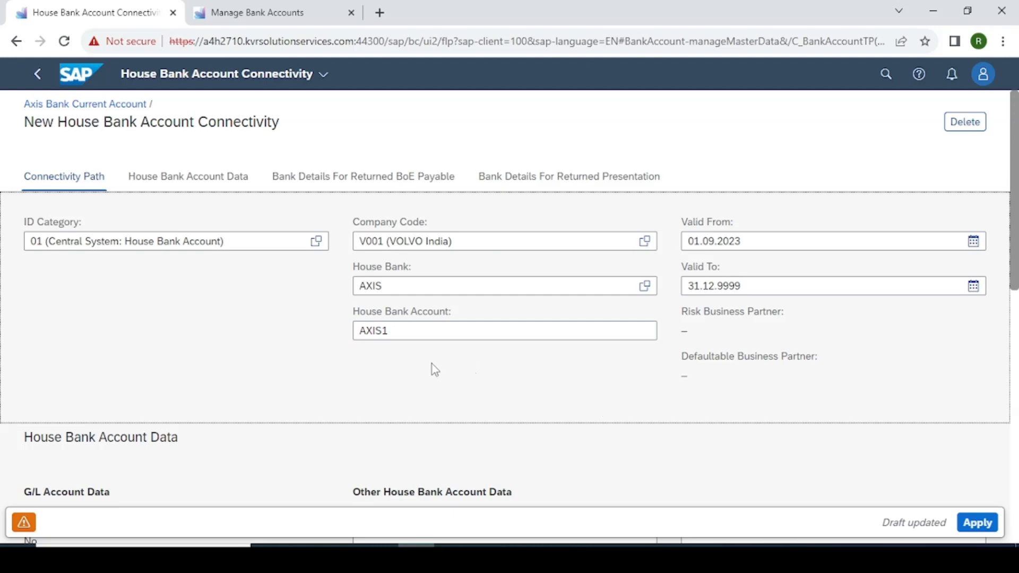
scroll(507, 352, down, 1)
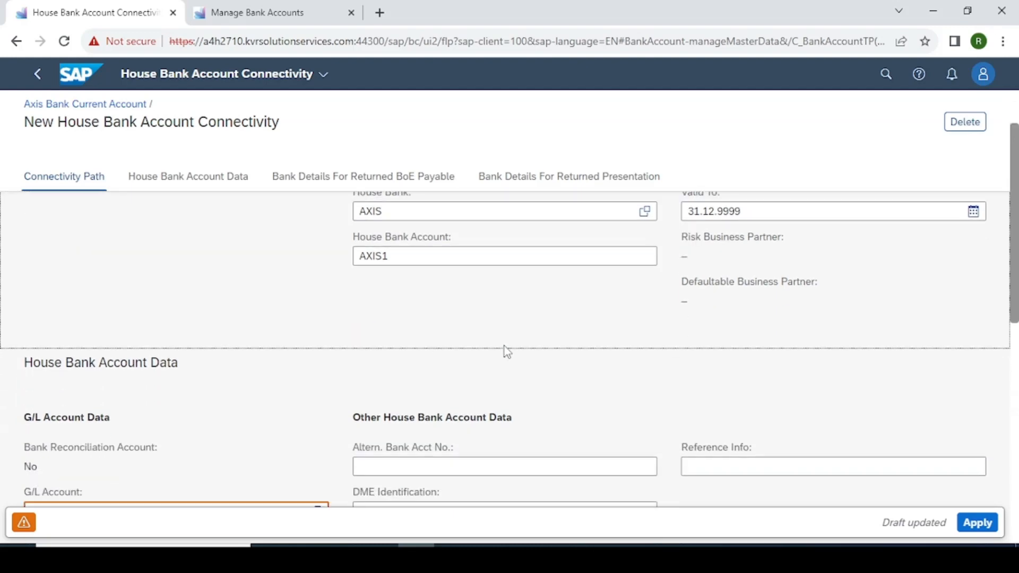
scroll(499, 323, down, 2)
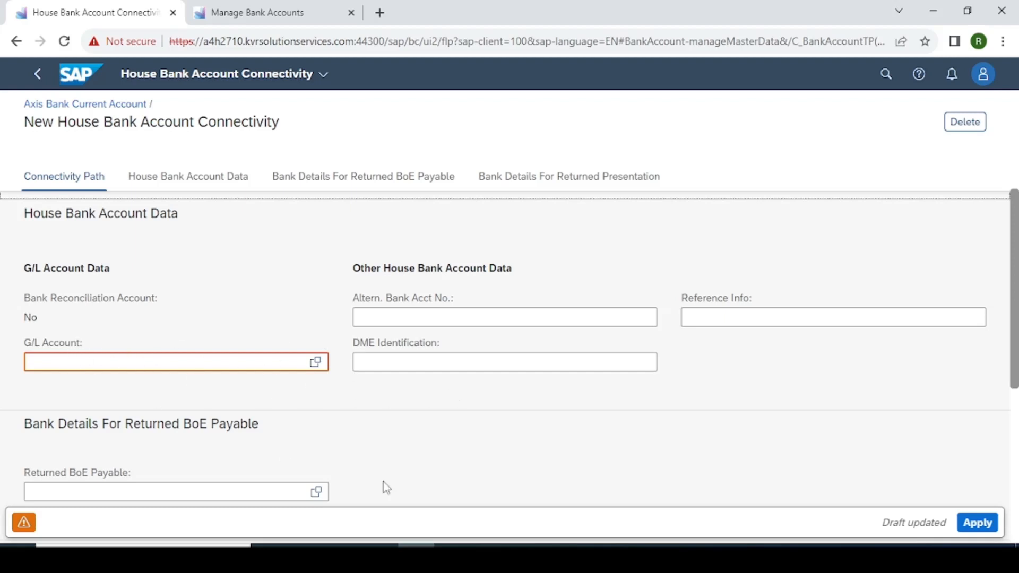
mouse_move(561, 555)
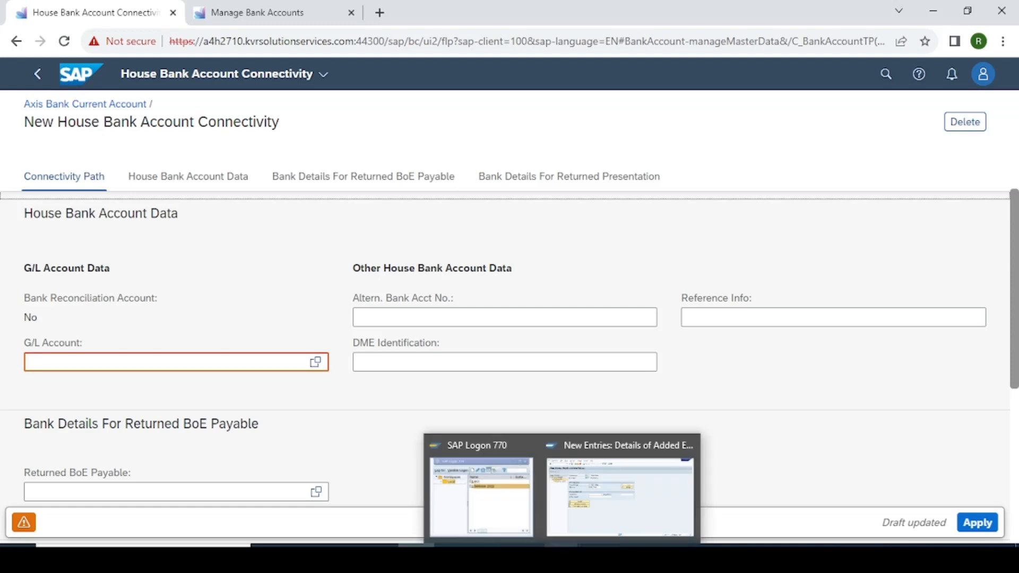
click(620, 496)
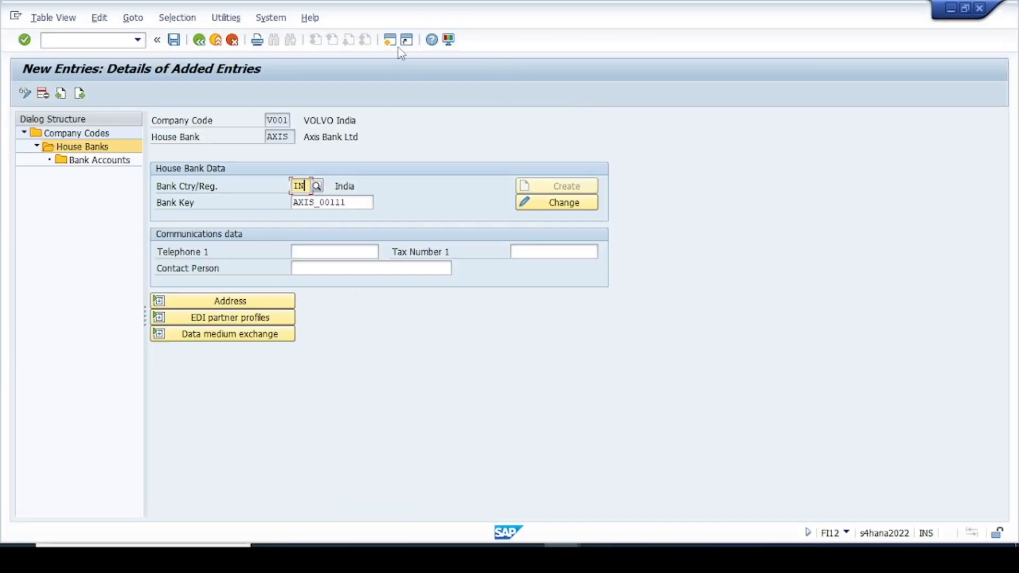
In a new session, display G/L account 13100020 Axis Main act under BANK BALANCES via FS00.
click(392, 42)
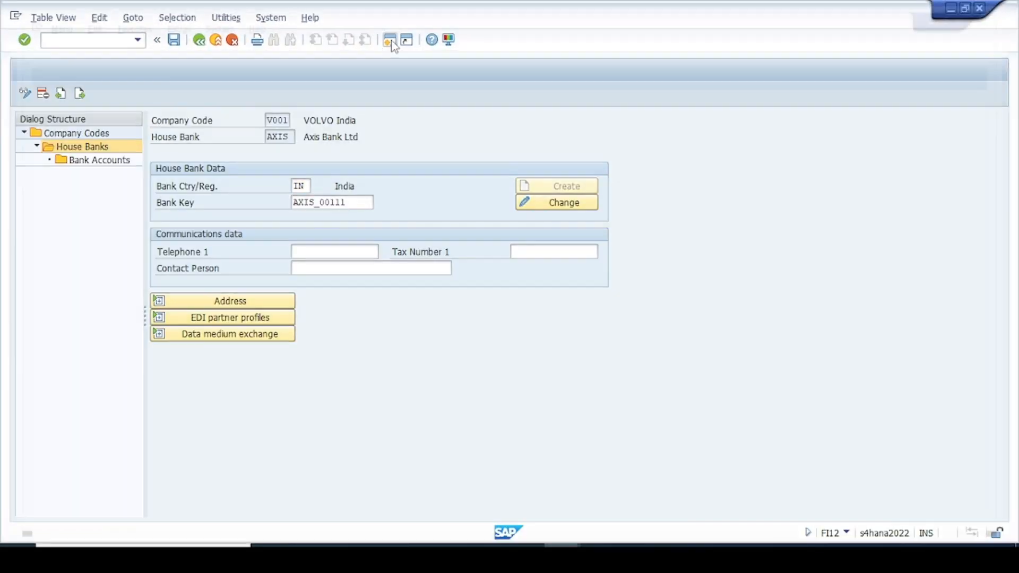
text(fs)
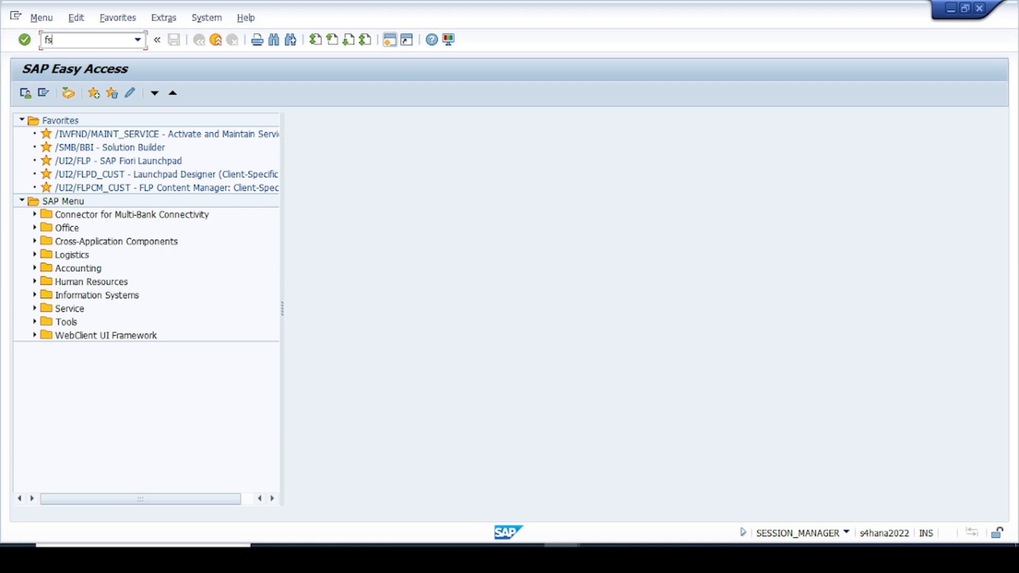
text(00)
key(Return)
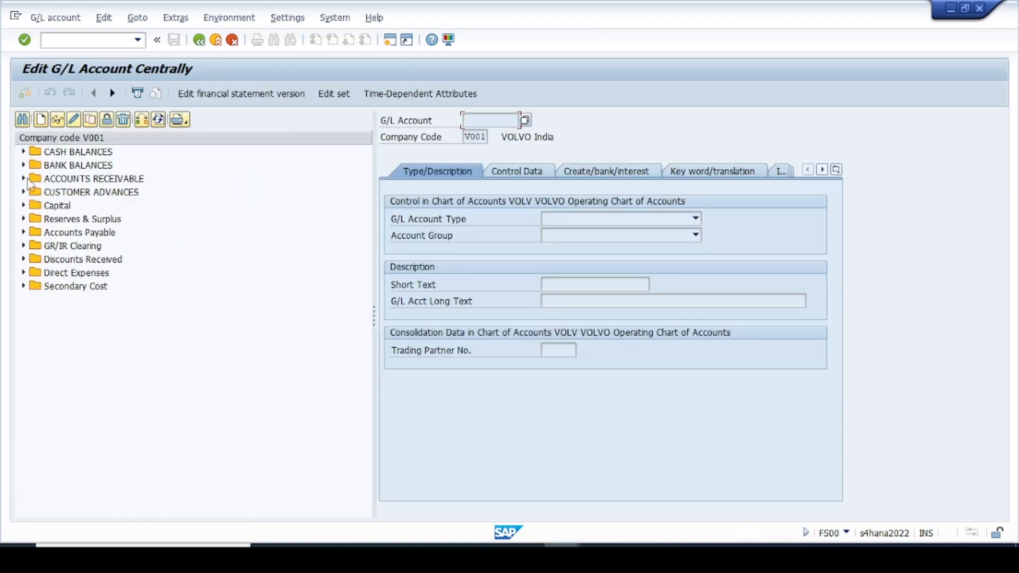
click(23, 166)
click(135, 246)
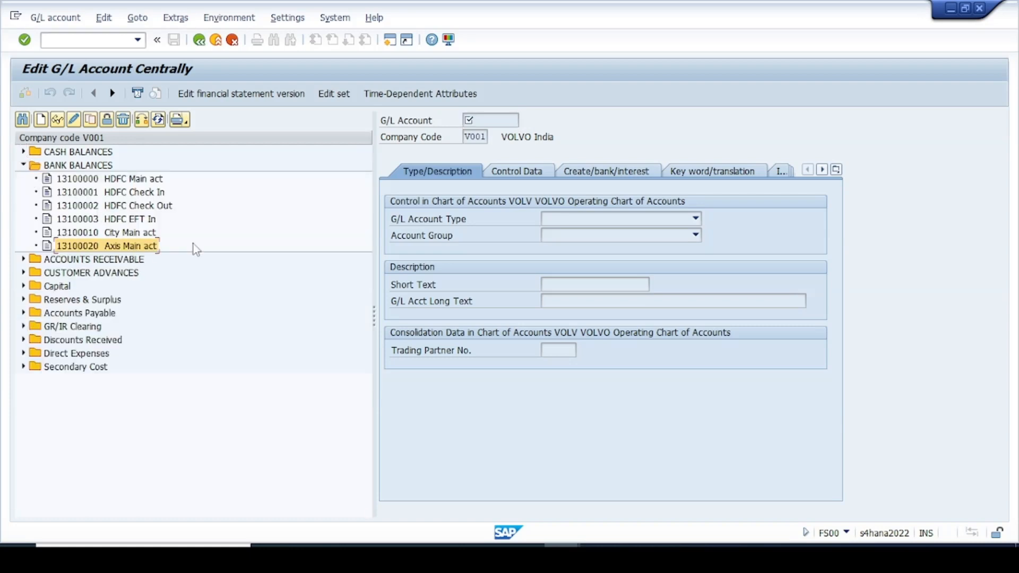
click(57, 120)
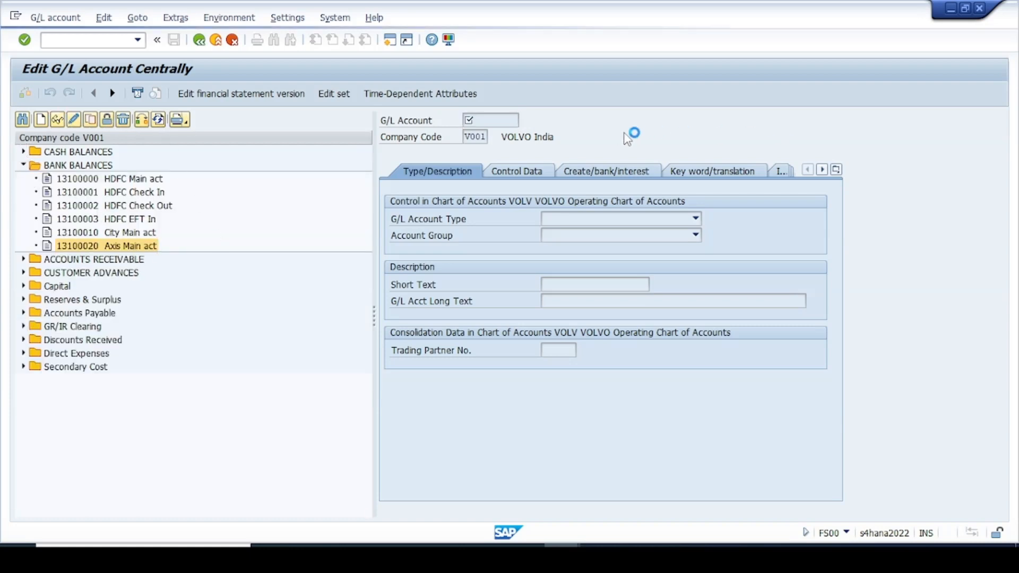
click(517, 122)
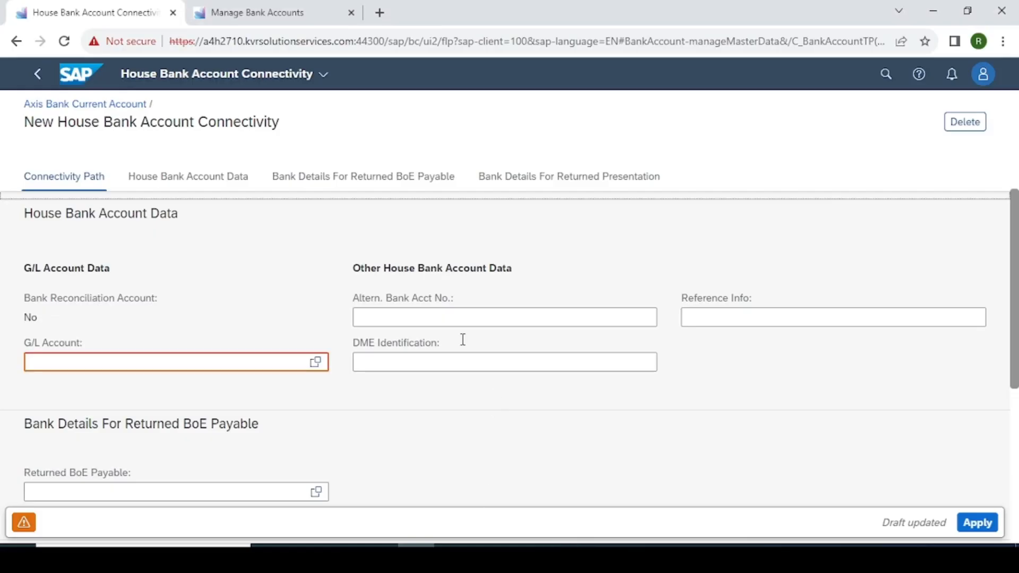
Enter G/L account 13100020, review the House Bank Account Data, BoE Payable and Returned Presentation sections, and apply.
click(465, 444)
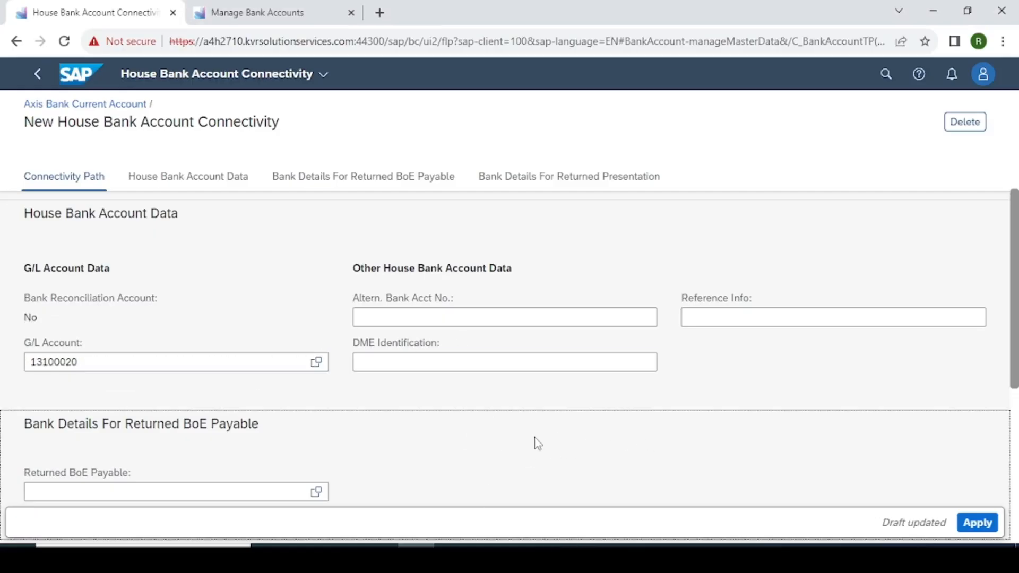
scroll(536, 440, down, 2)
scroll(526, 419, up, 5)
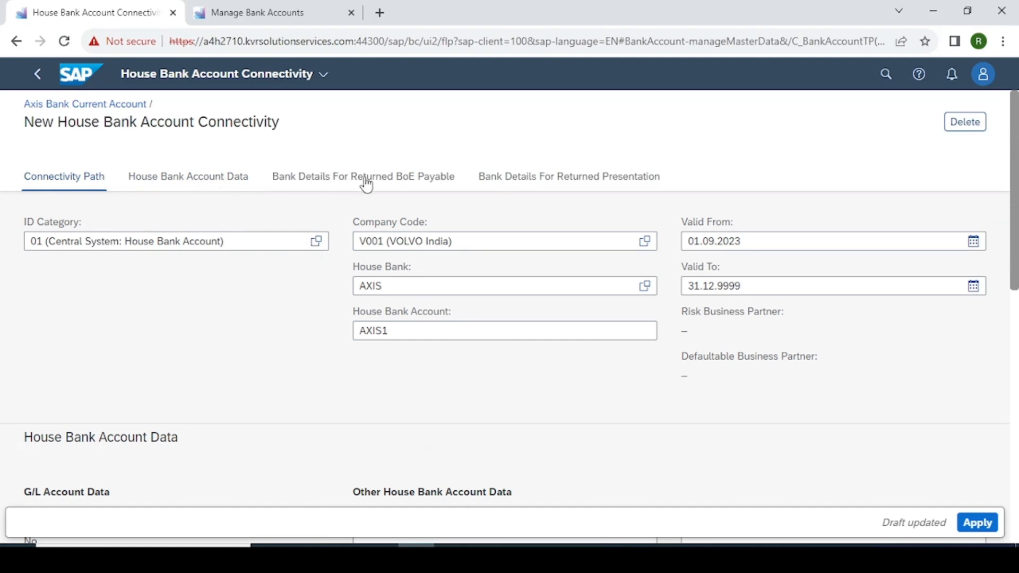
click(180, 183)
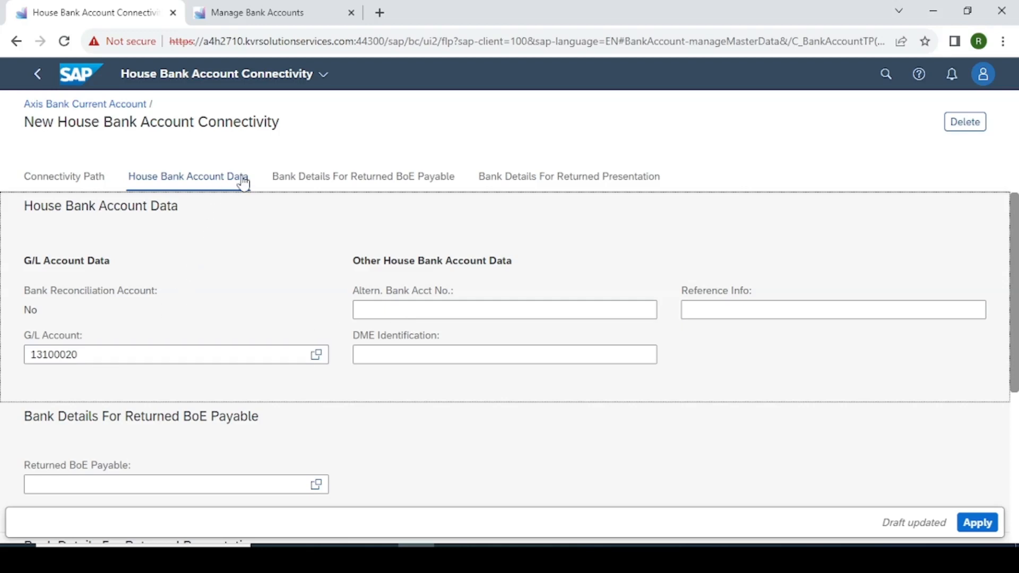
click(331, 183)
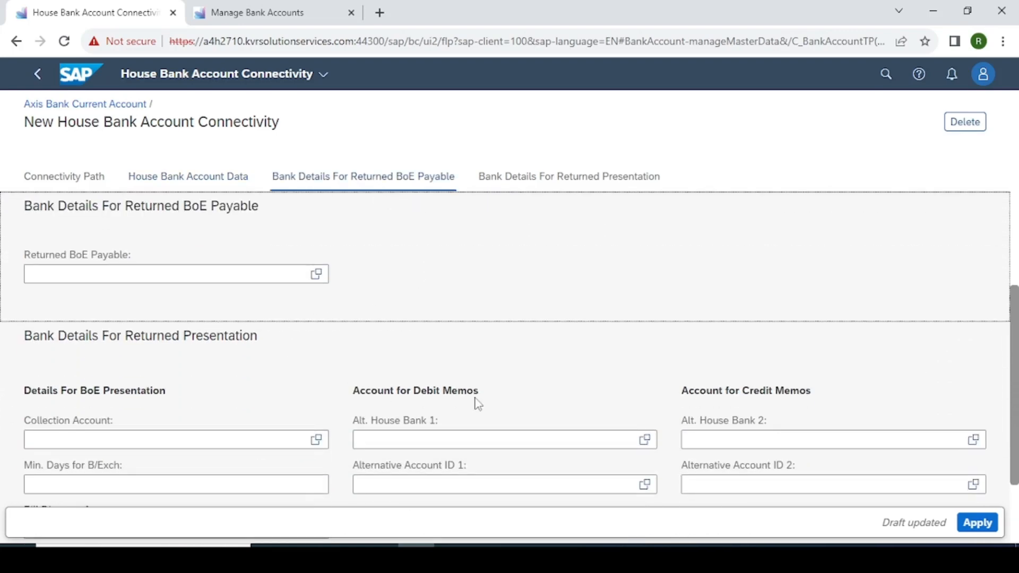
click(537, 181)
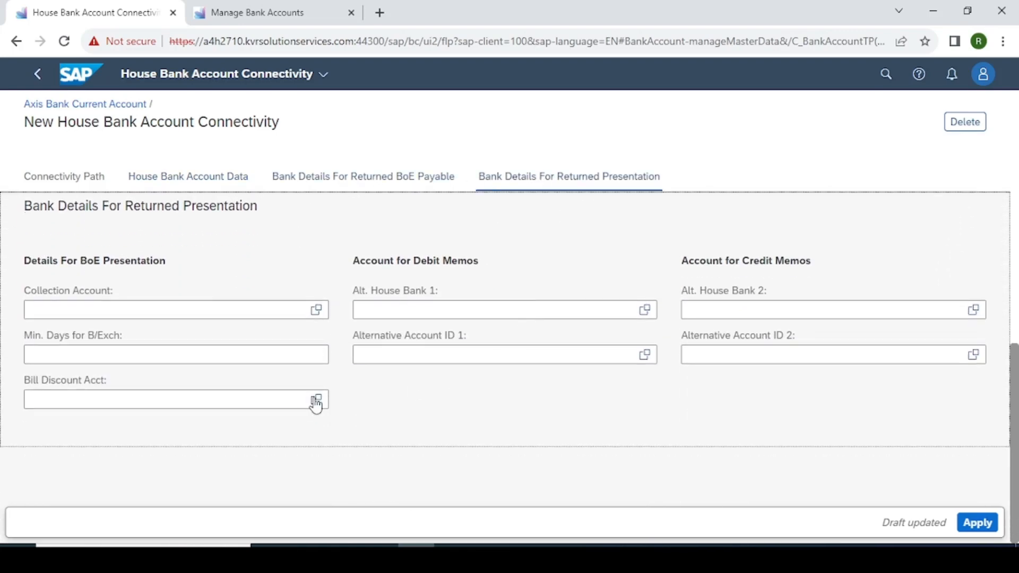
click(979, 524)
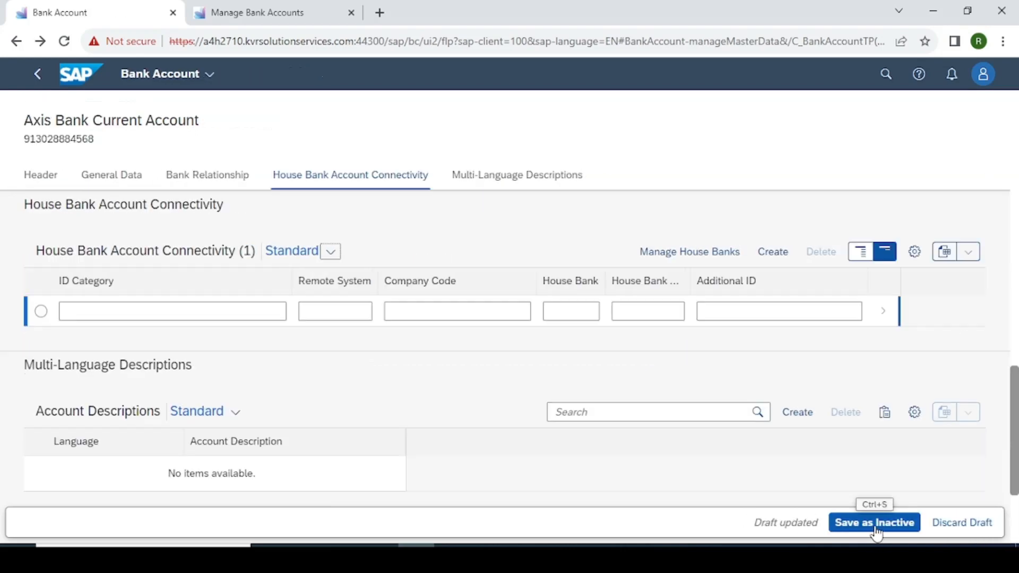
Save the Axis Bank Current Account as inactive, check its account status, and activate it.
click(879, 525)
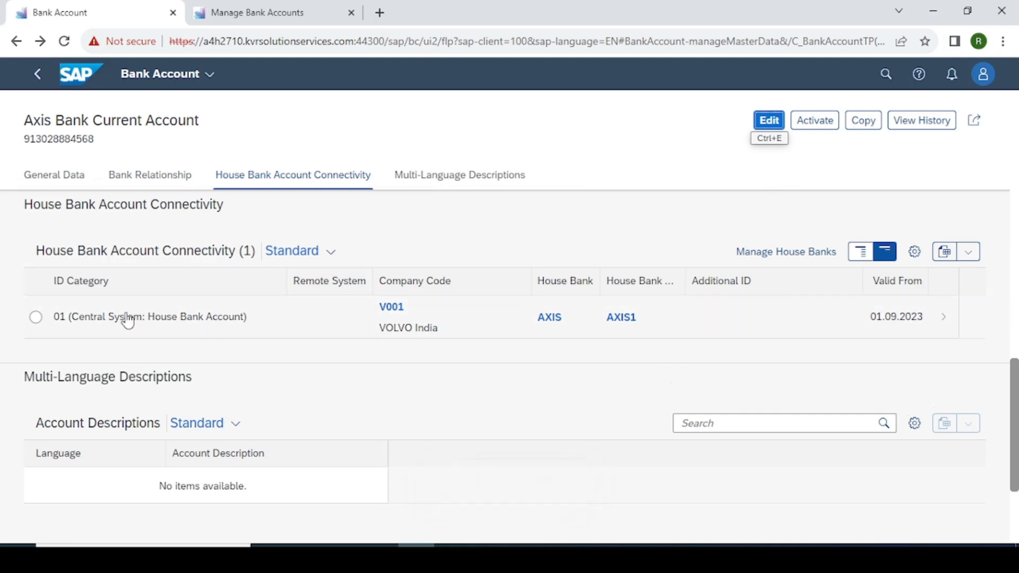
click(36, 317)
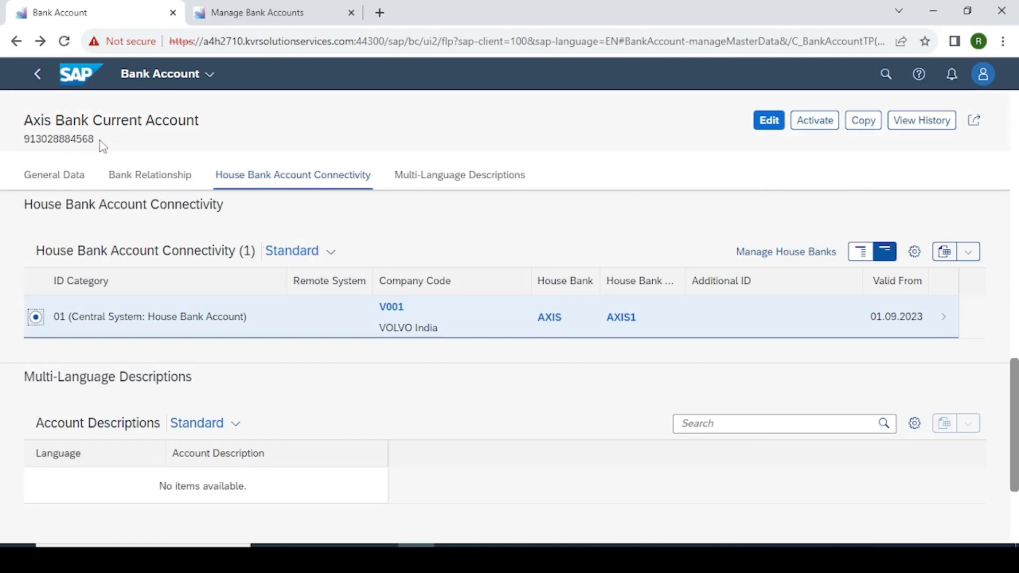
drag(100, 141, 22, 150)
click(655, 150)
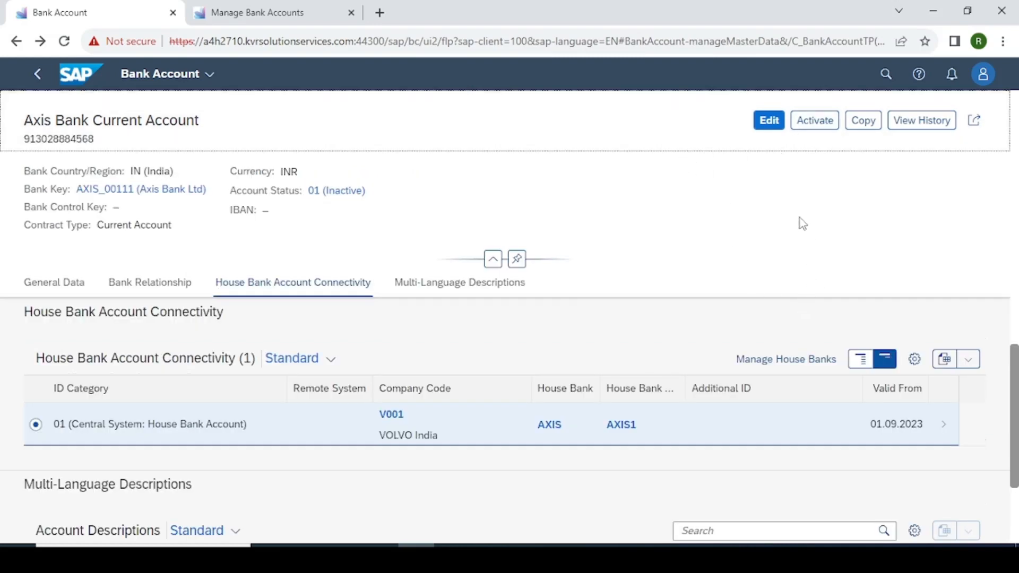
click(814, 120)
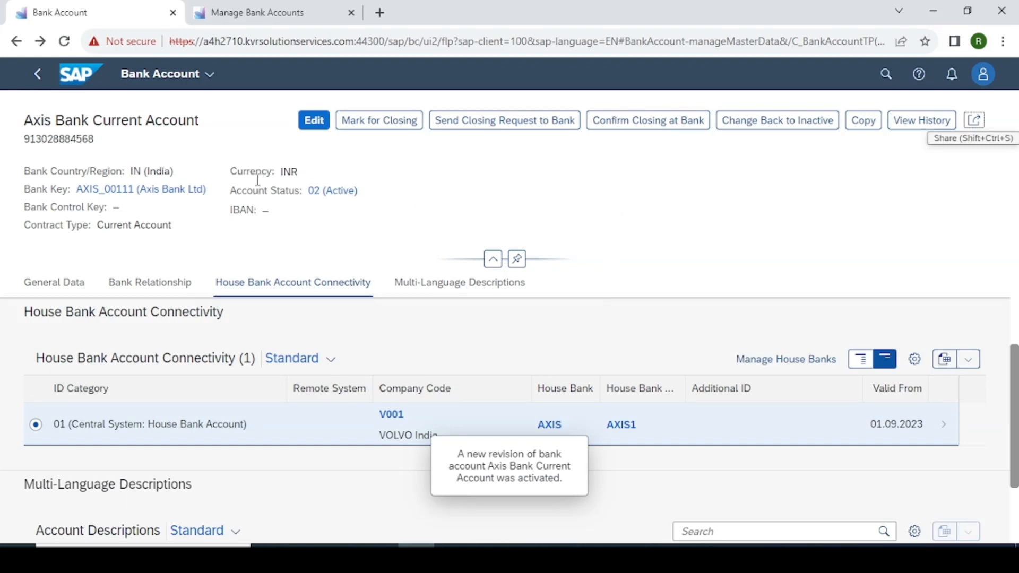
Bring the SAP GUI New Entries window for house bank AXIS back to the front.
mouse_move(563, 555)
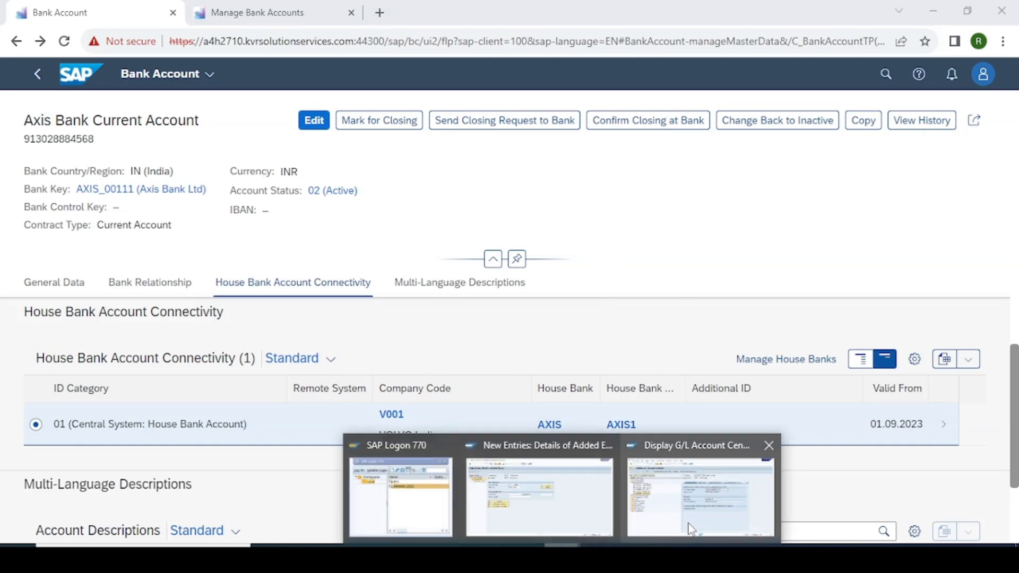
click(539, 497)
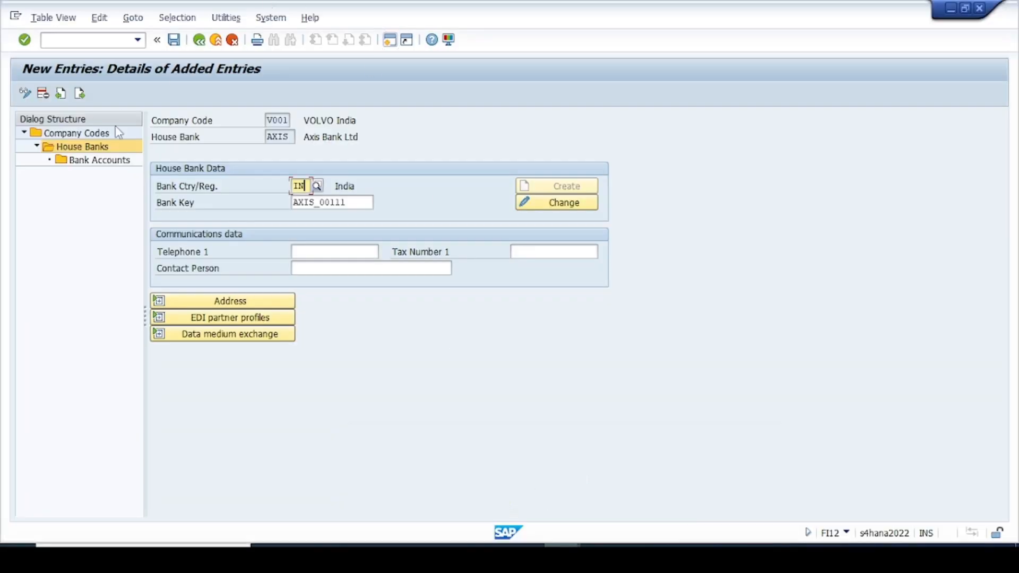
Recheck the AXIS bank accounts, then restart house bank maintenance with /n and FI12.
double_click(109, 164)
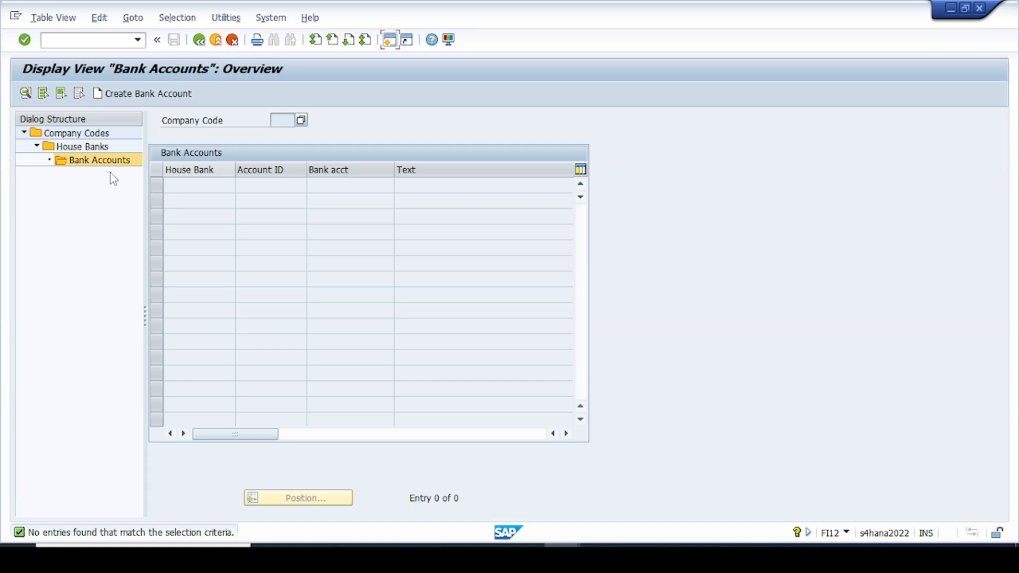
click(199, 39)
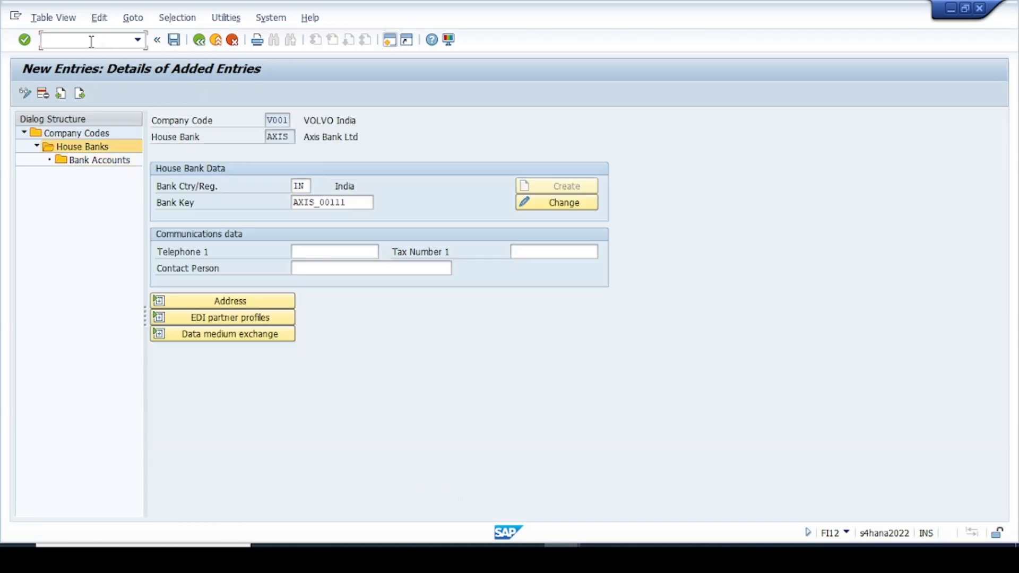
text(/n)
key(Return)
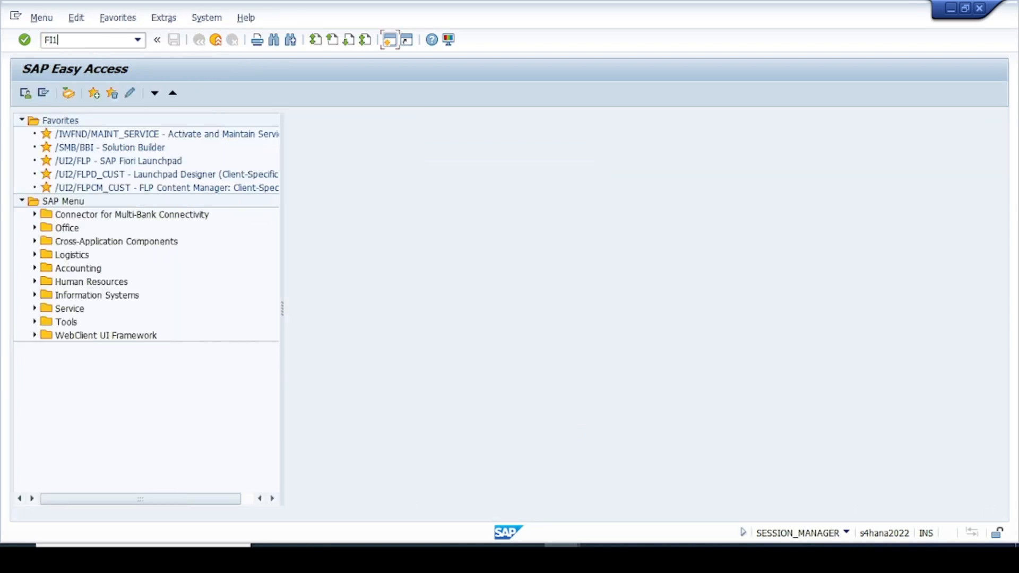
text(FI12)
key(Return)
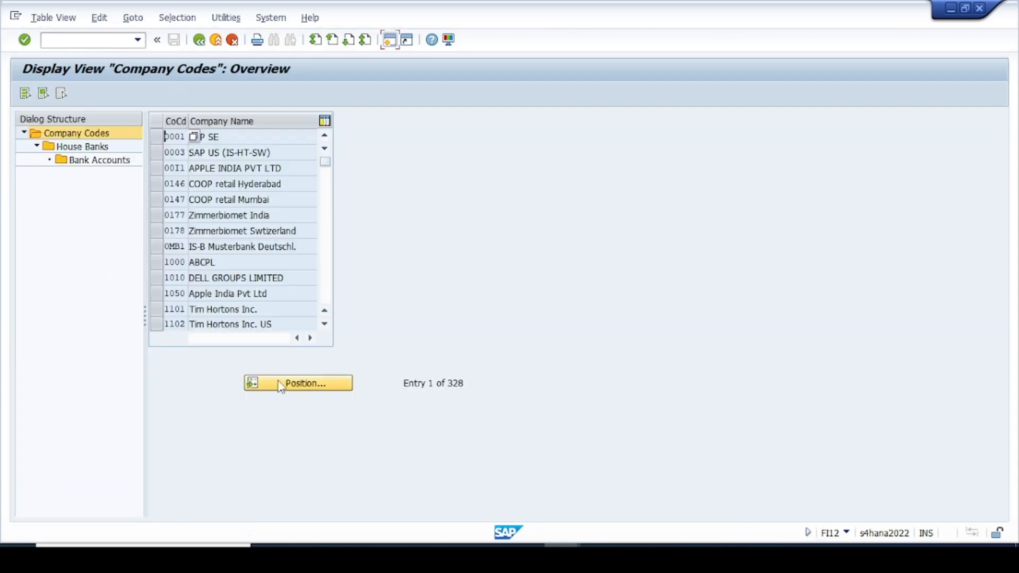
Position to company code V001 and open the bank accounts of house bank AXIS.
click(280, 381)
text(9999)
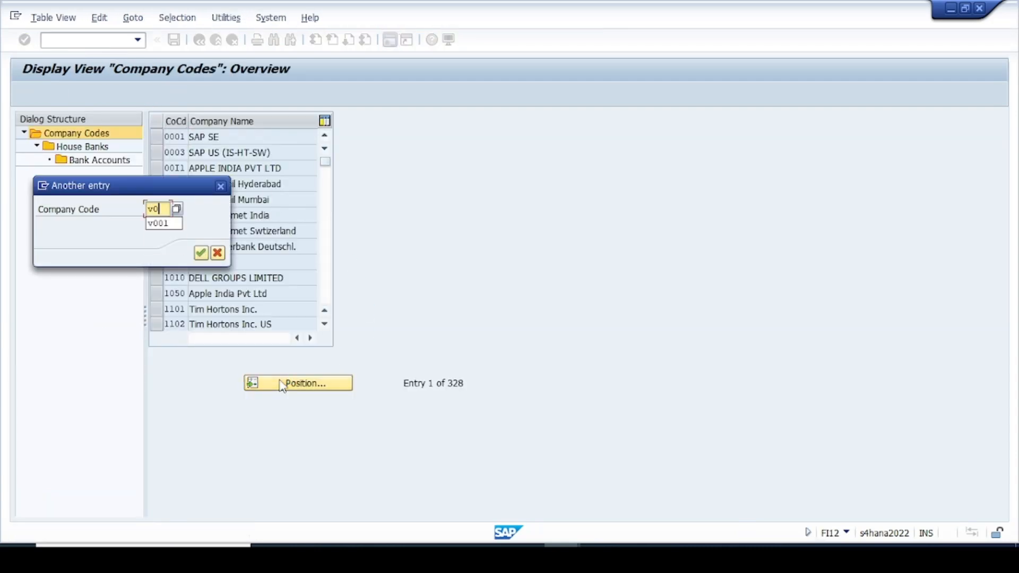
key(Return)
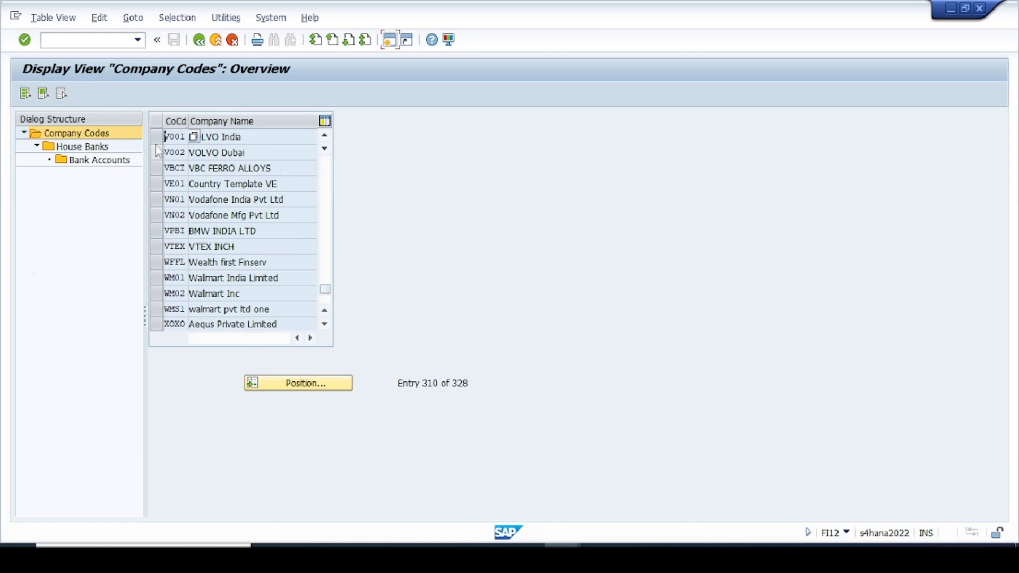
double_click(74, 147)
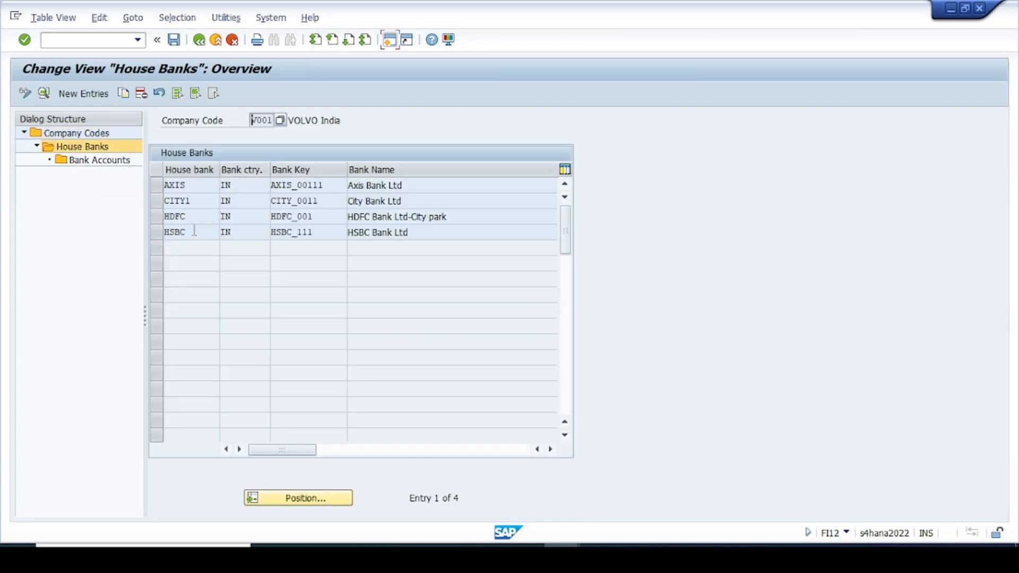
click(154, 185)
double_click(82, 161)
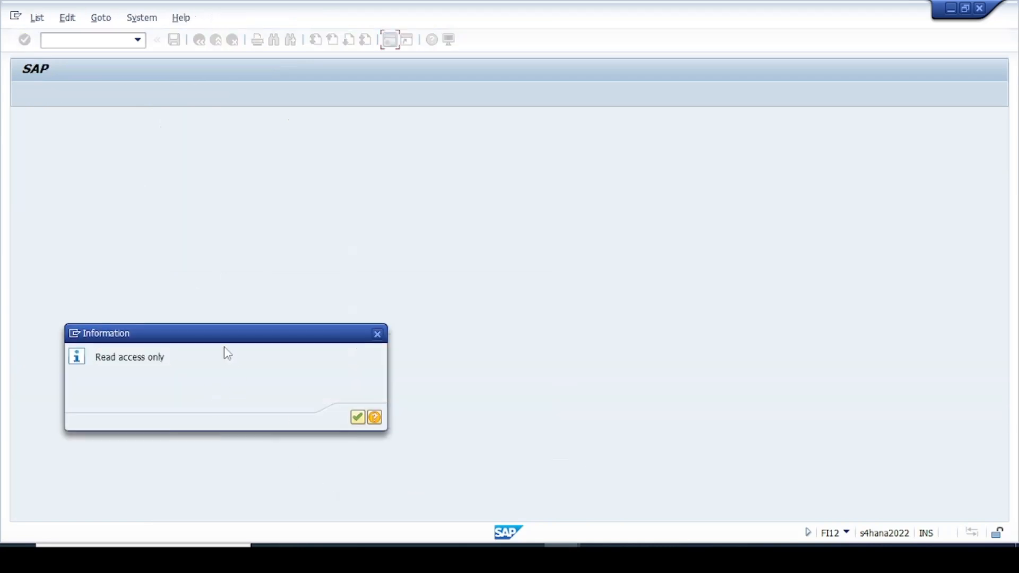
drag(228, 353, 380, 325)
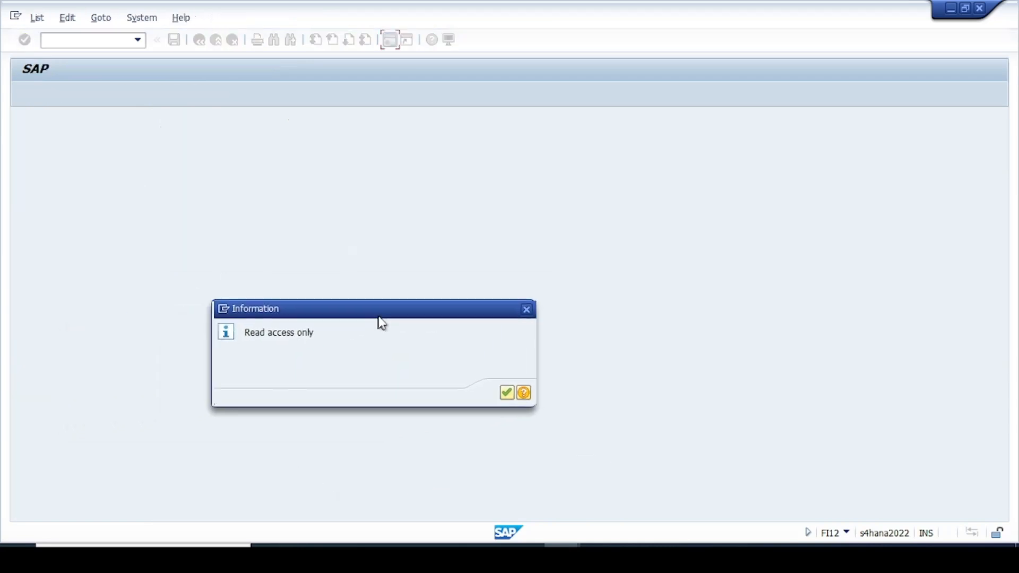
Dismiss the read-only notice, verify account AXIS1 with G/L account 13100020, then switch to Fiori.
click(510, 392)
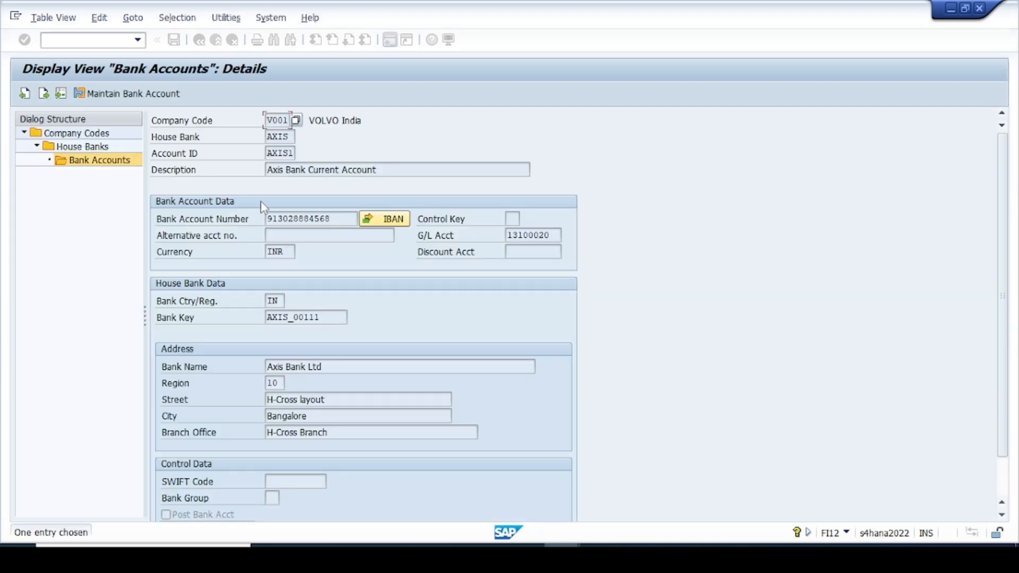
click(338, 219)
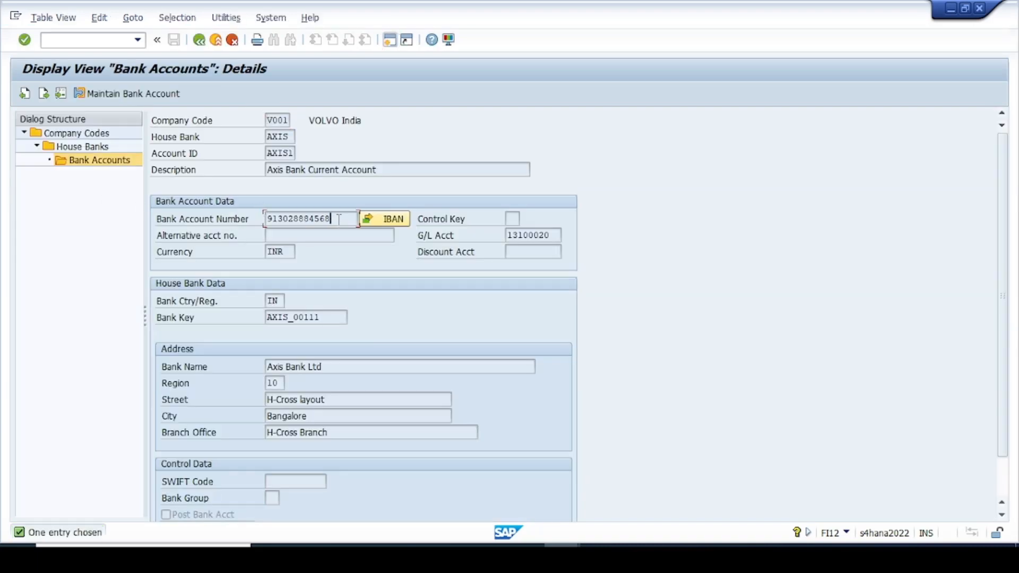
drag(338, 219, 266, 220)
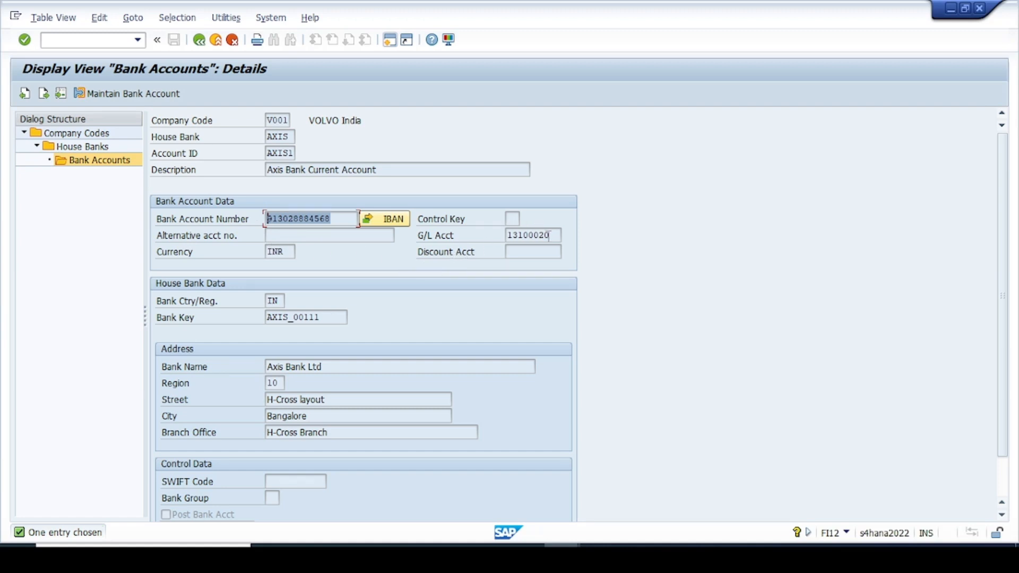
drag(550, 235, 505, 235)
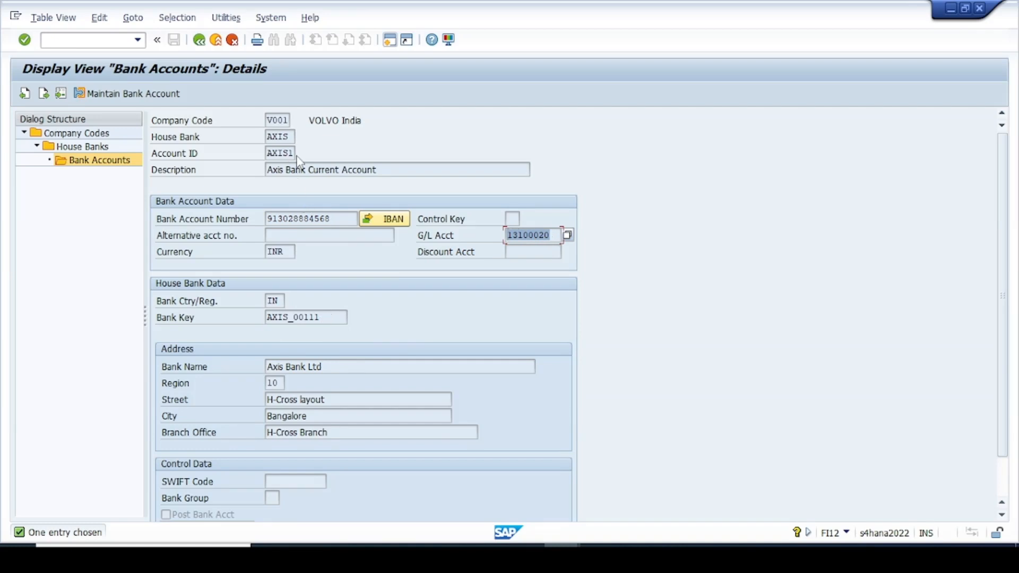
drag(292, 152, 263, 153)
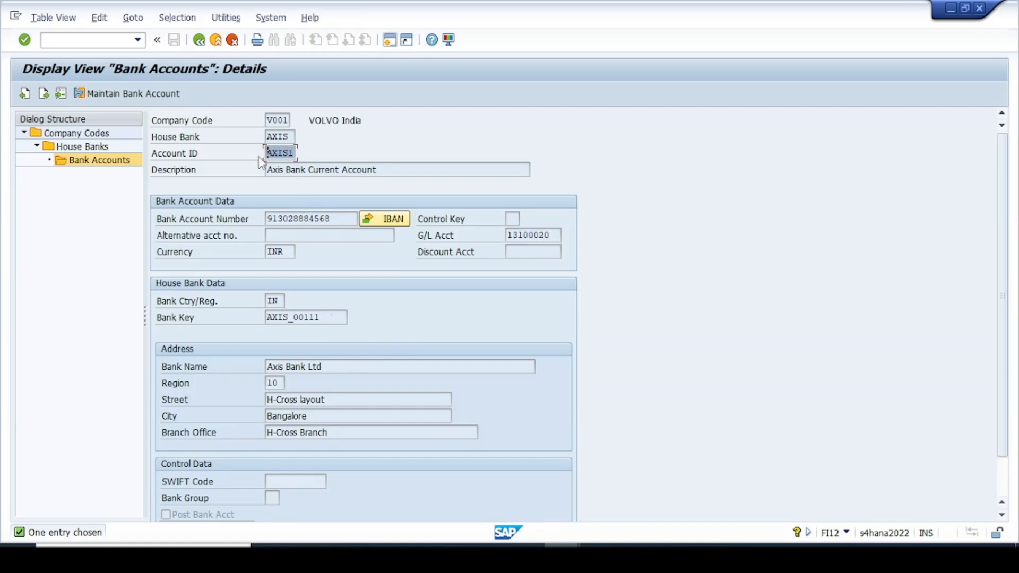
key(alt+Tab)
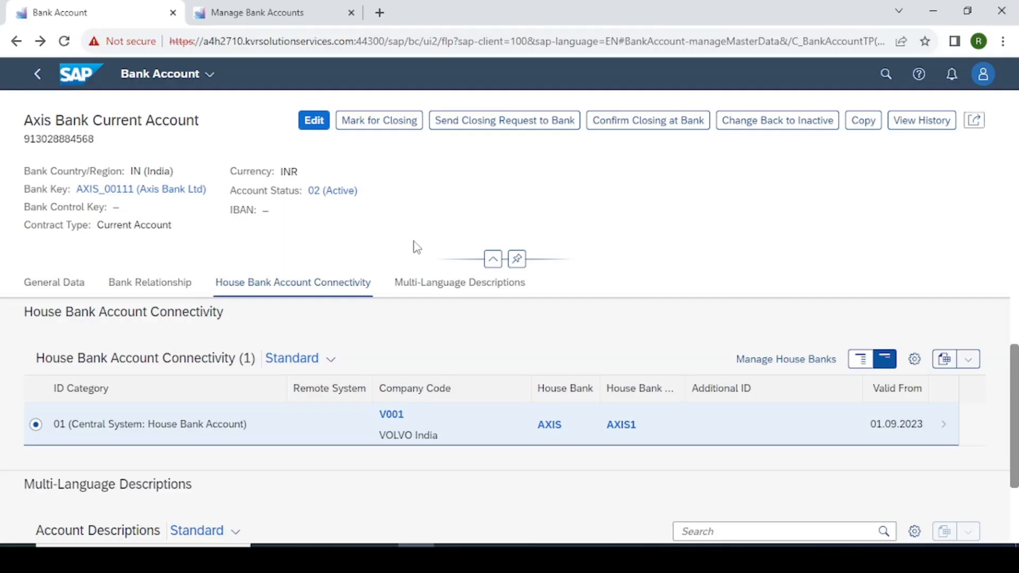
key(alt+Tab)
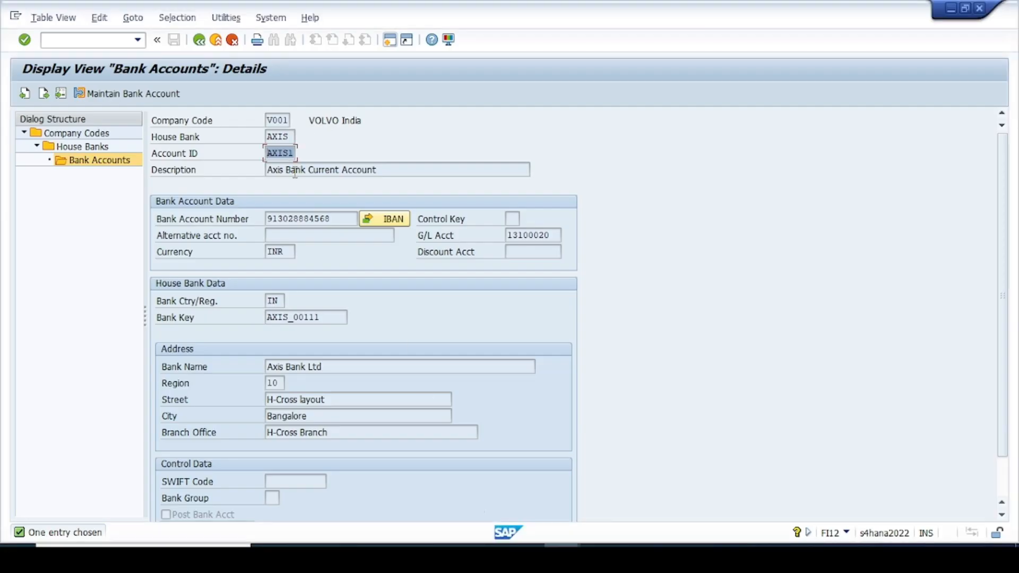
key(alt+Tab)
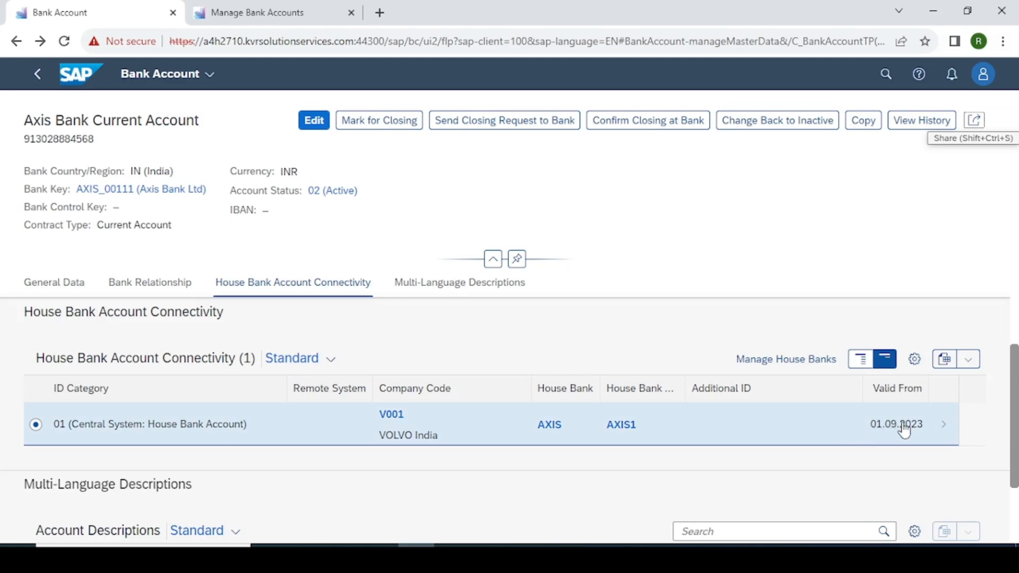
Open the V001/AXIS/AXIS1 connectivity entry and check its House Bank Account Data.
click(937, 431)
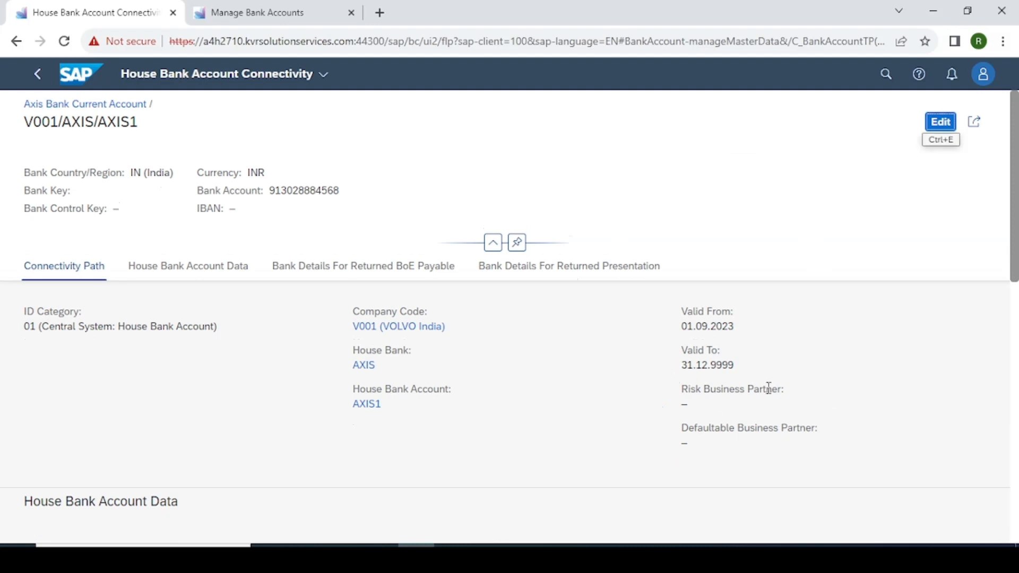
scroll(754, 386, down, 2)
drag(392, 337, 282, 336)
click(389, 351)
scroll(285, 316, down, 3)
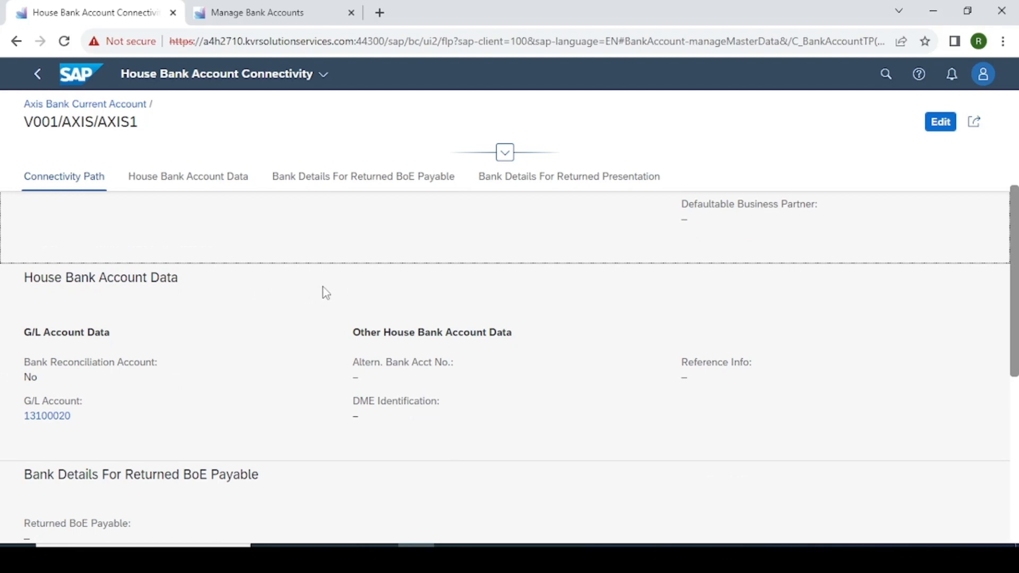
Close the G/L account display window and return to the SAP GUI AXIS1 account details.
mouse_move(562, 555)
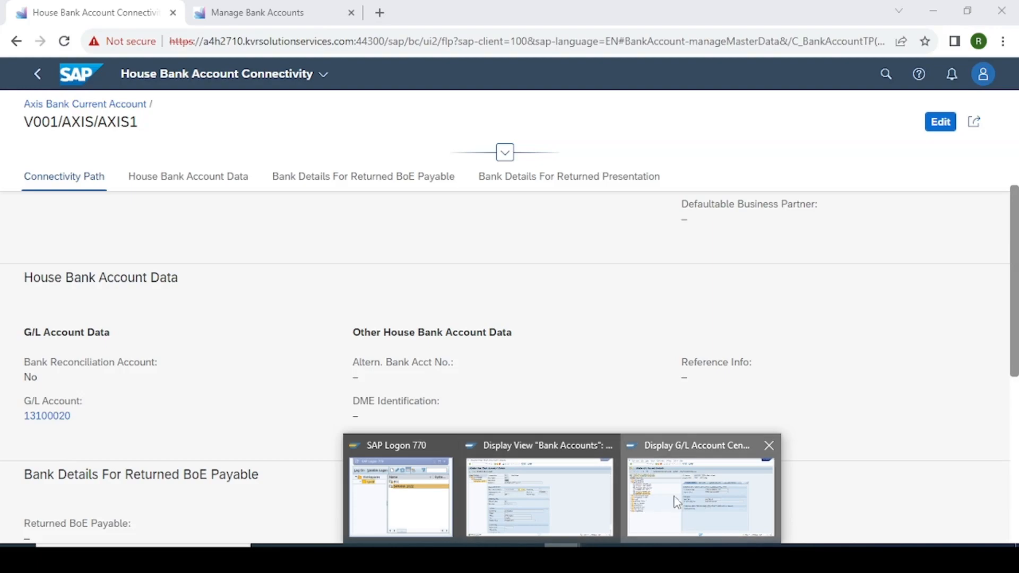
click(701, 491)
click(979, 8)
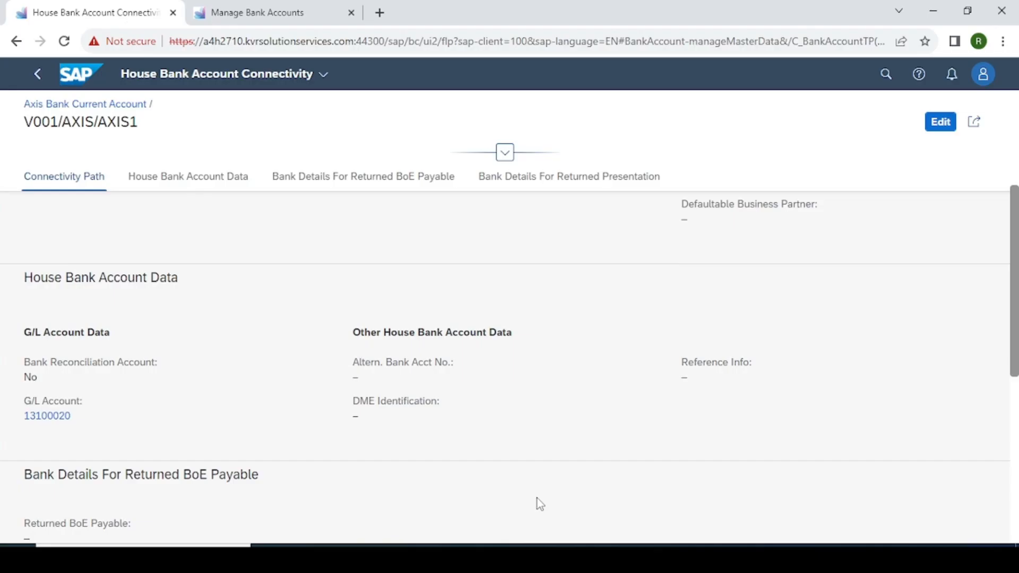
click(562, 555)
click(600, 491)
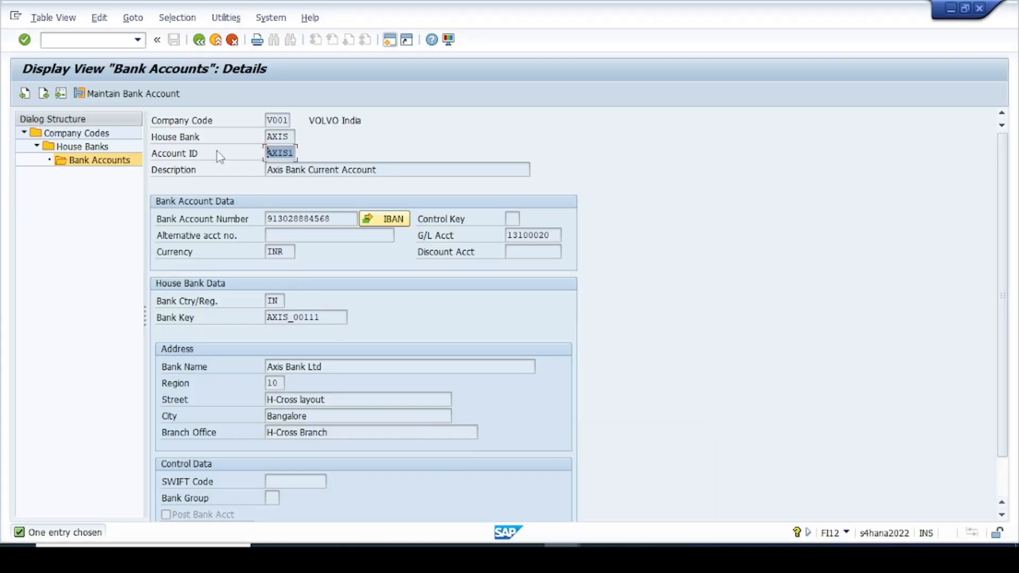
Return to the V001 house bank list and open the details of house bank CITY1.
click(200, 41)
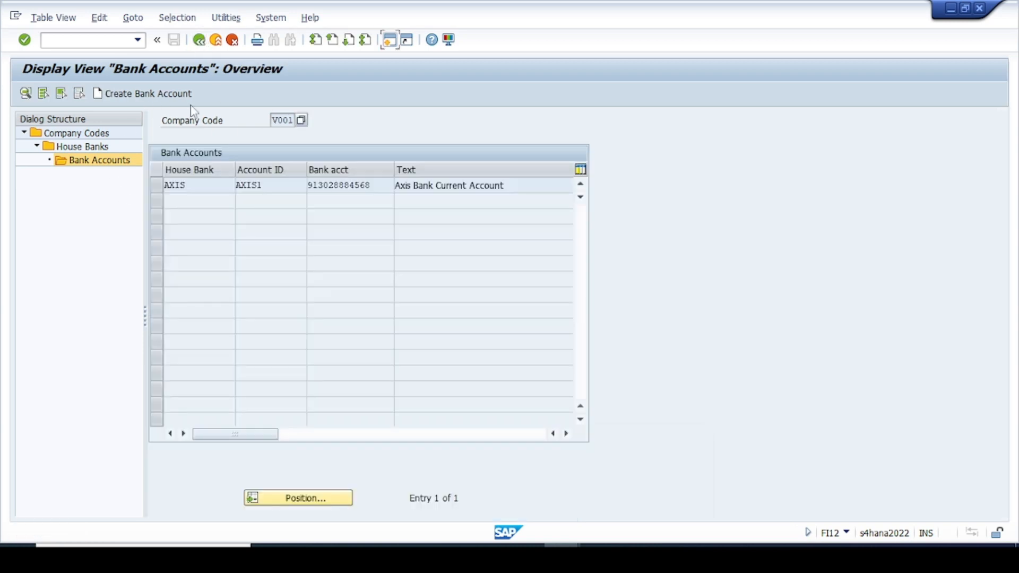
click(200, 41)
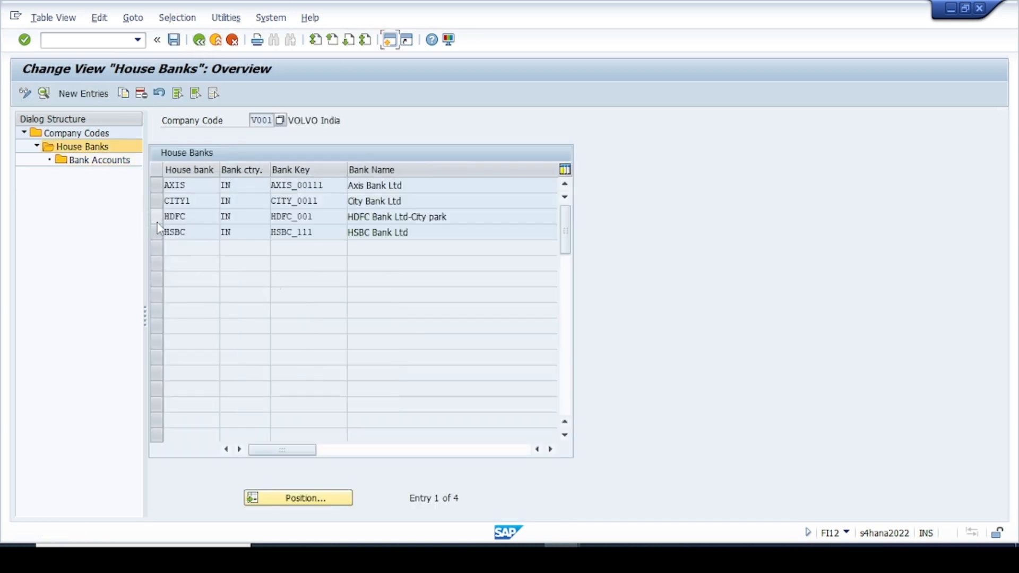
click(158, 201)
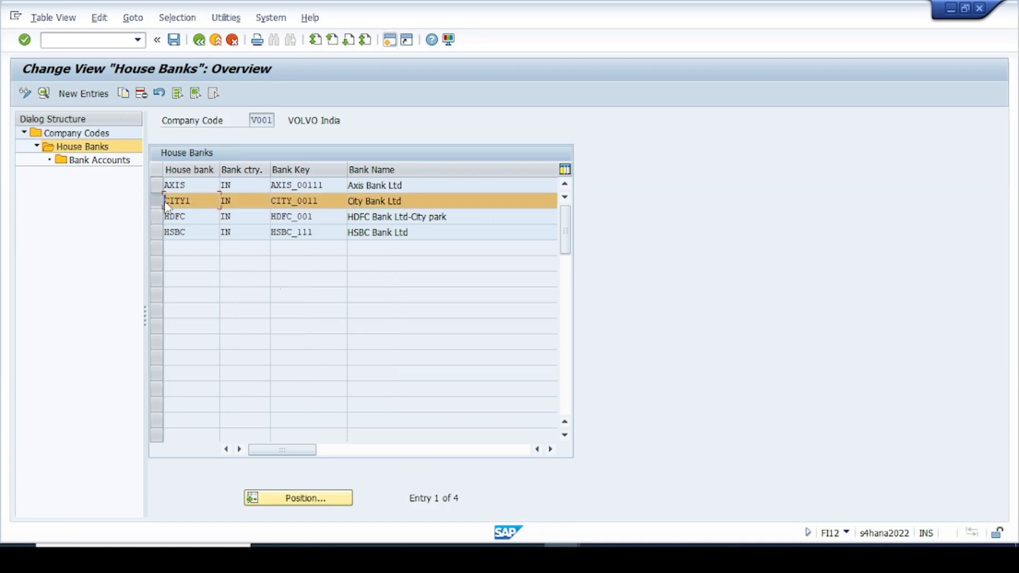
click(44, 93)
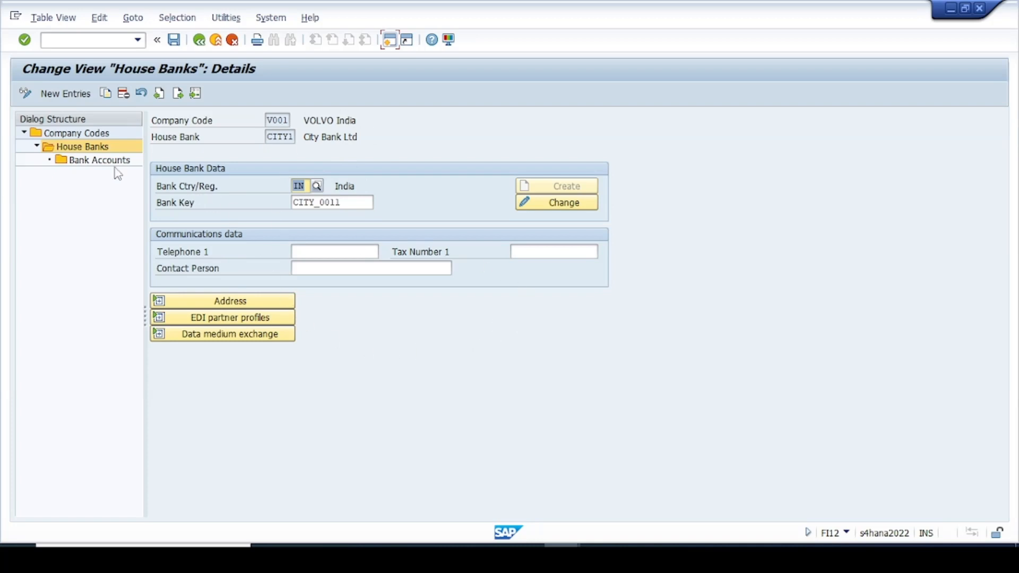
Check CITY1's bank accounts, find none, and return to the City Bank Ltd details.
double_click(99, 160)
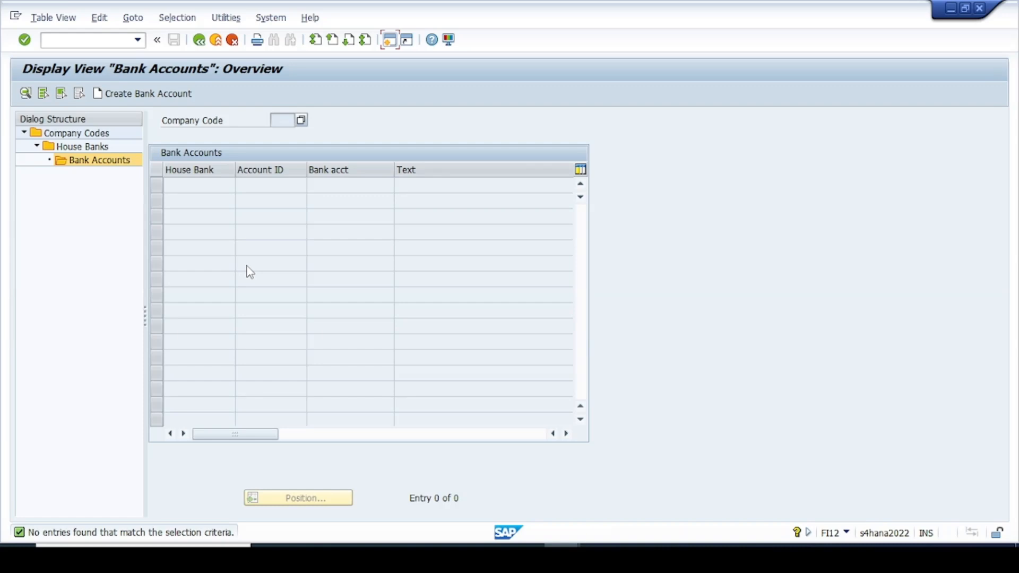
click(199, 40)
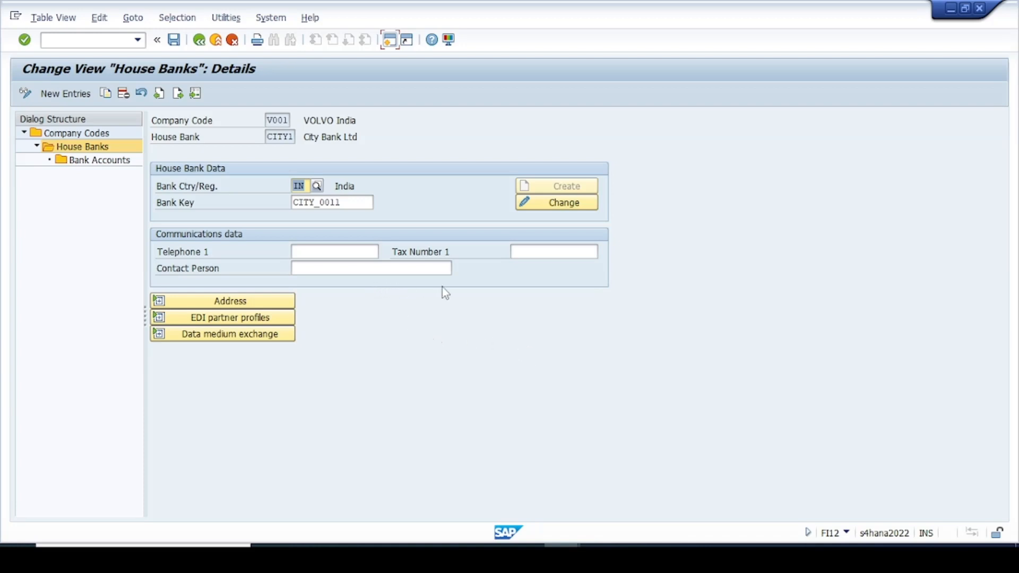
click(599, 556)
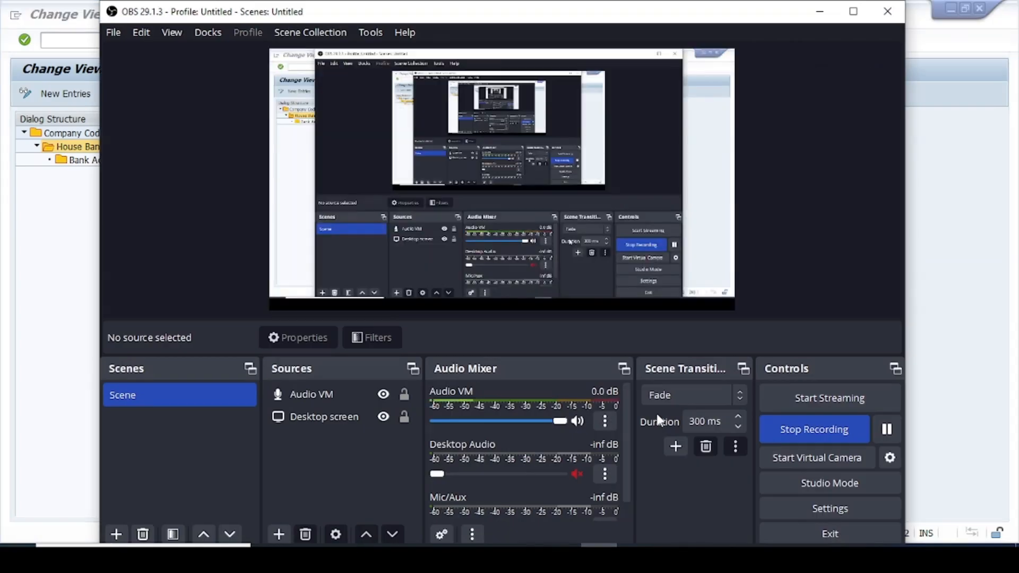